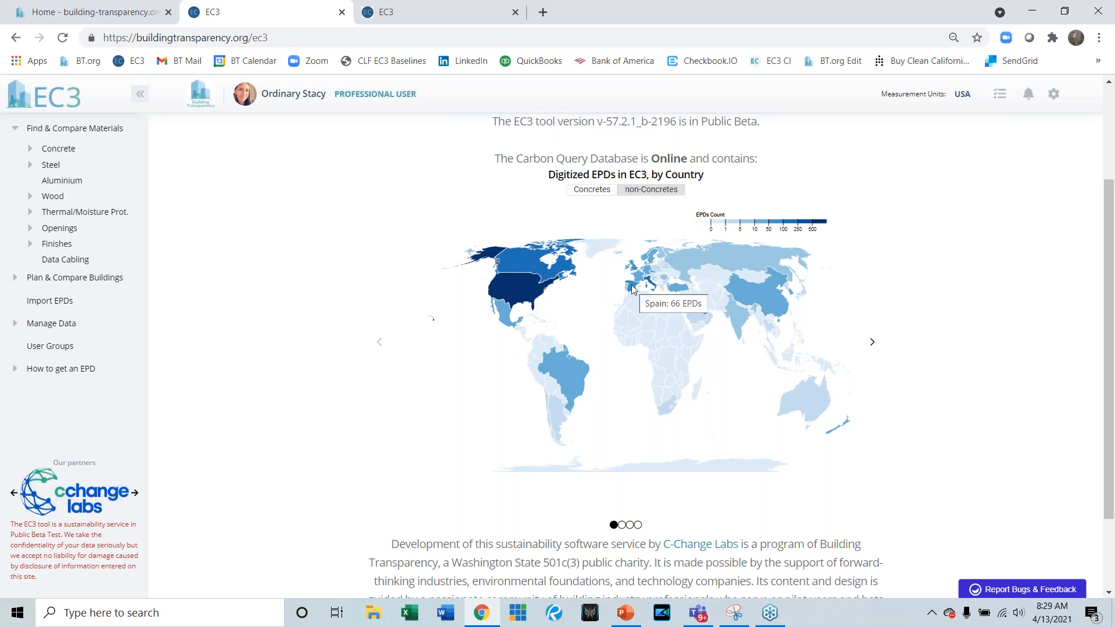
- Switch the world map of digitized EPDs to concretes and check the United States count
{"action": "mouse_move", "coordinate": [509, 294]}
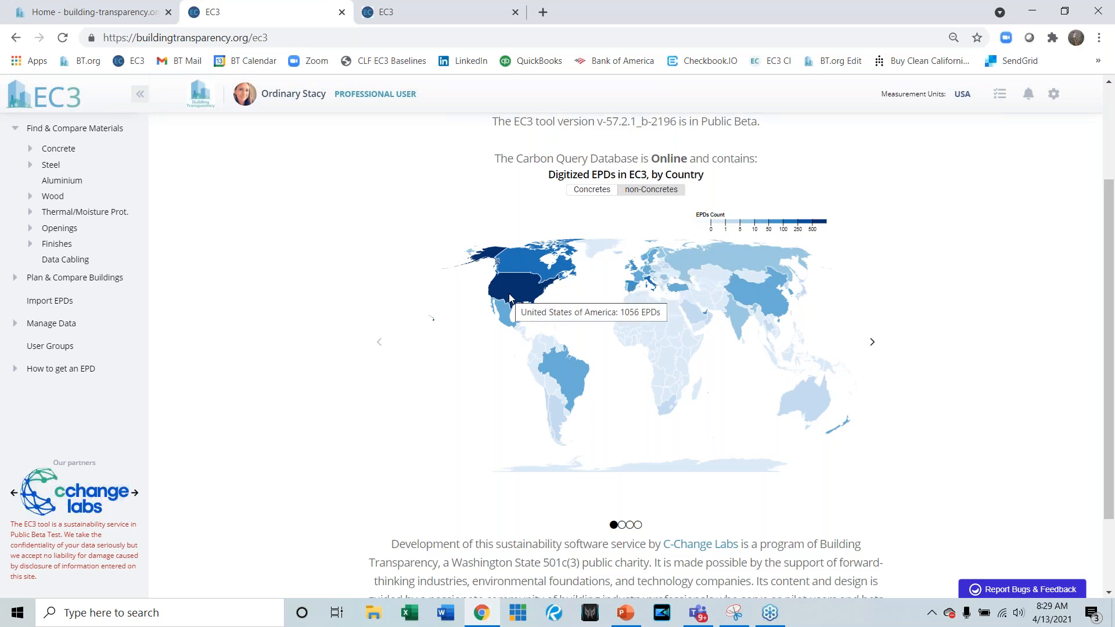
{"action": "left_click", "coordinate": [589, 190]}
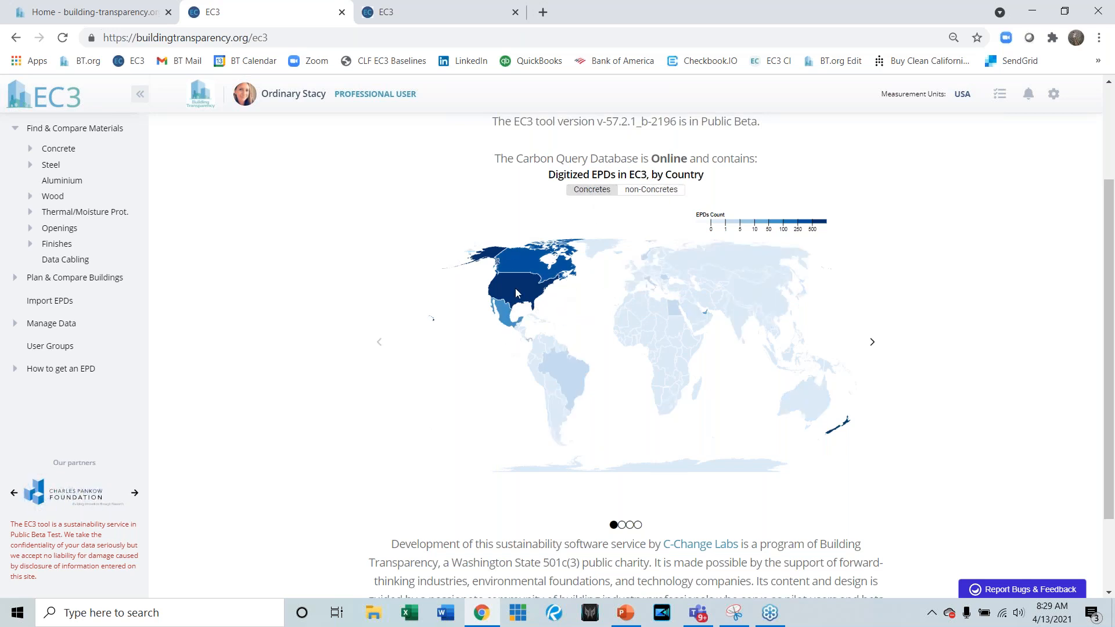
{"action": "mouse_move", "coordinate": [515, 289]}
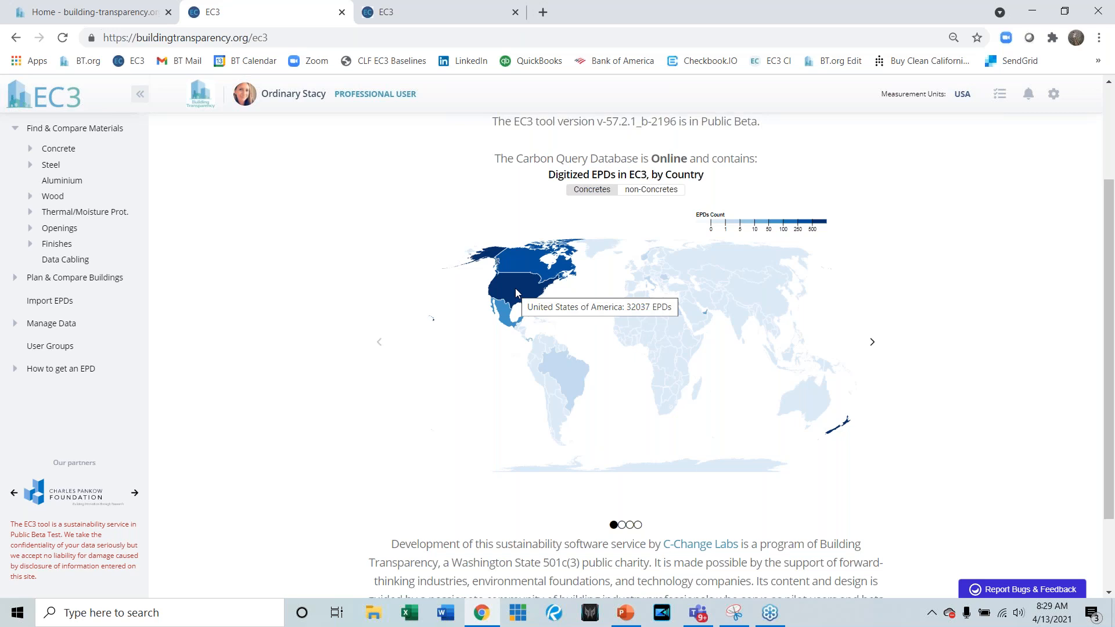
- View the concrete EPDs on the U.S. county map, followed by the EPD and the plants and manufacturers charts by category
{"action": "left_click", "coordinate": [872, 347]}
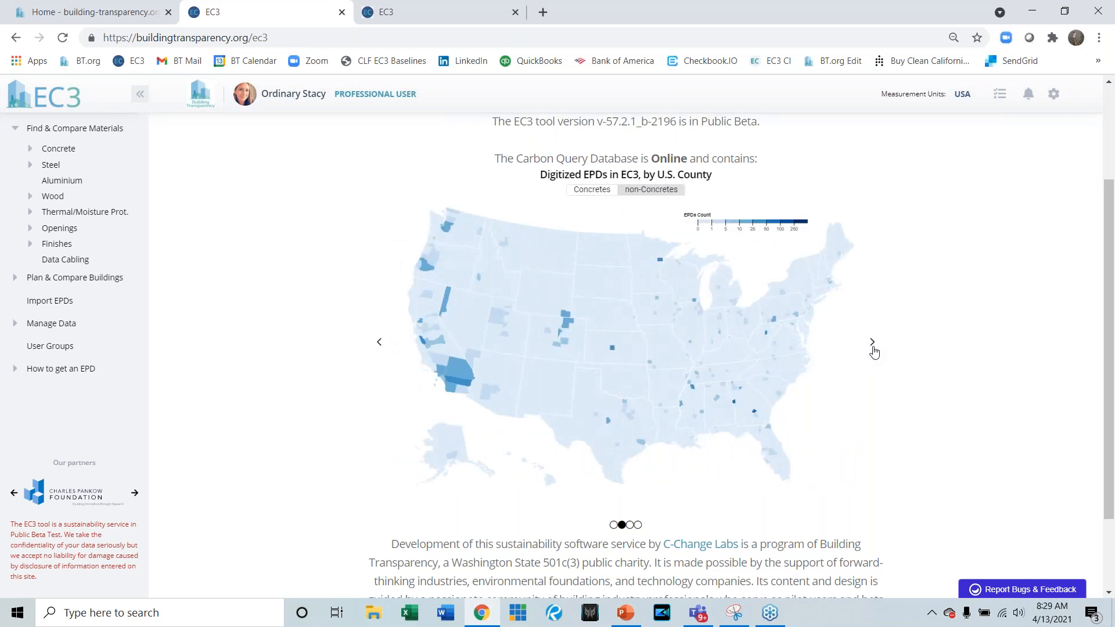
{"action": "left_click", "coordinate": [602, 192]}
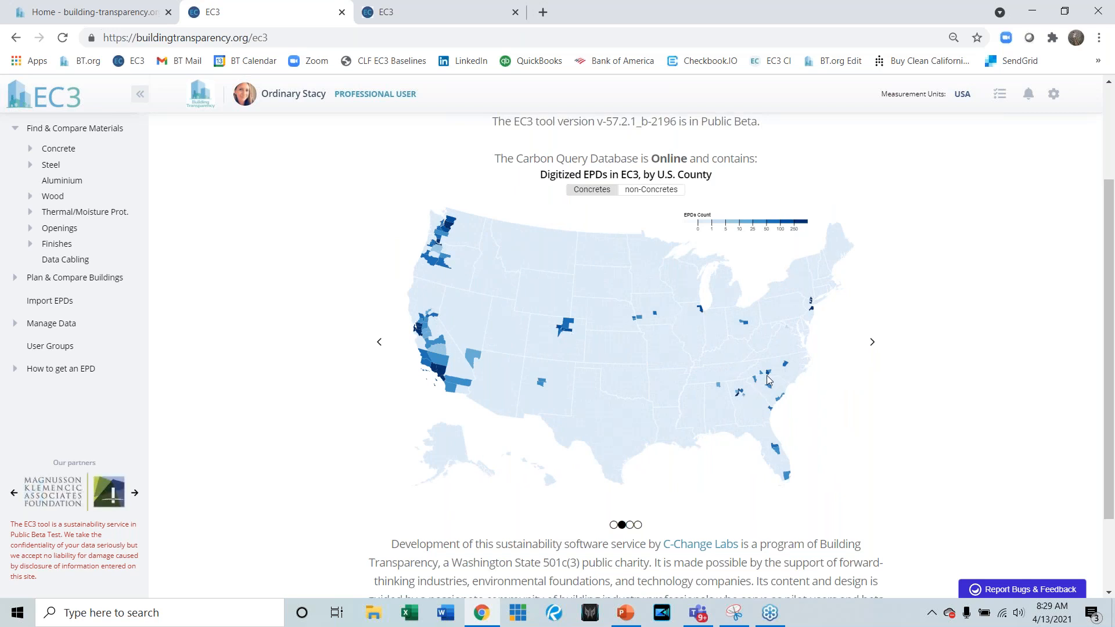
{"action": "mouse_move", "coordinate": [773, 393]}
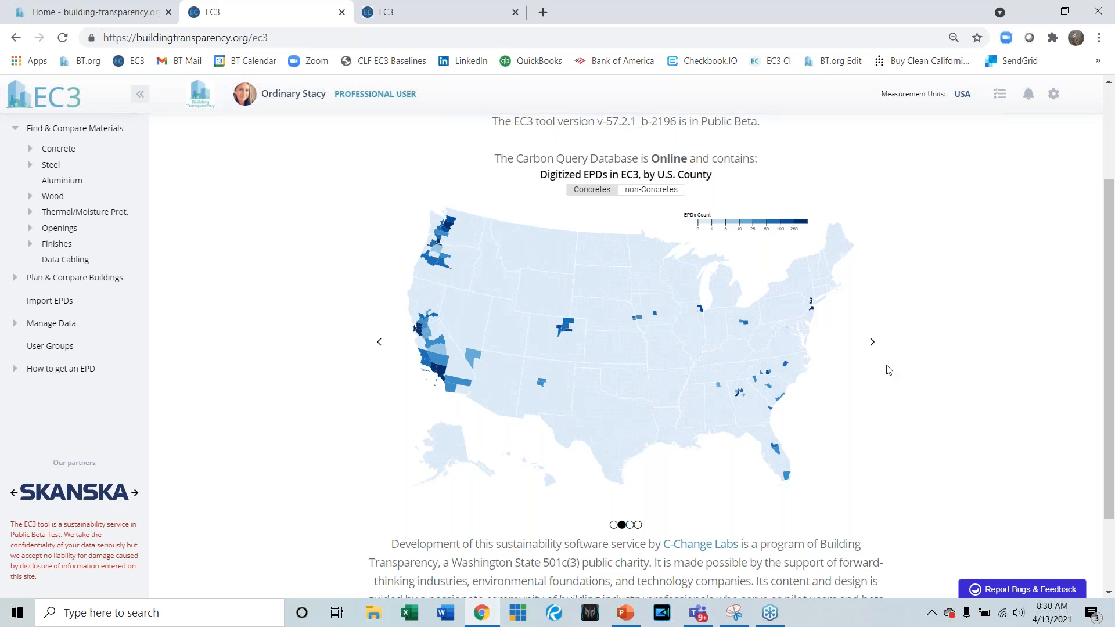
{"action": "left_click", "coordinate": [872, 347]}
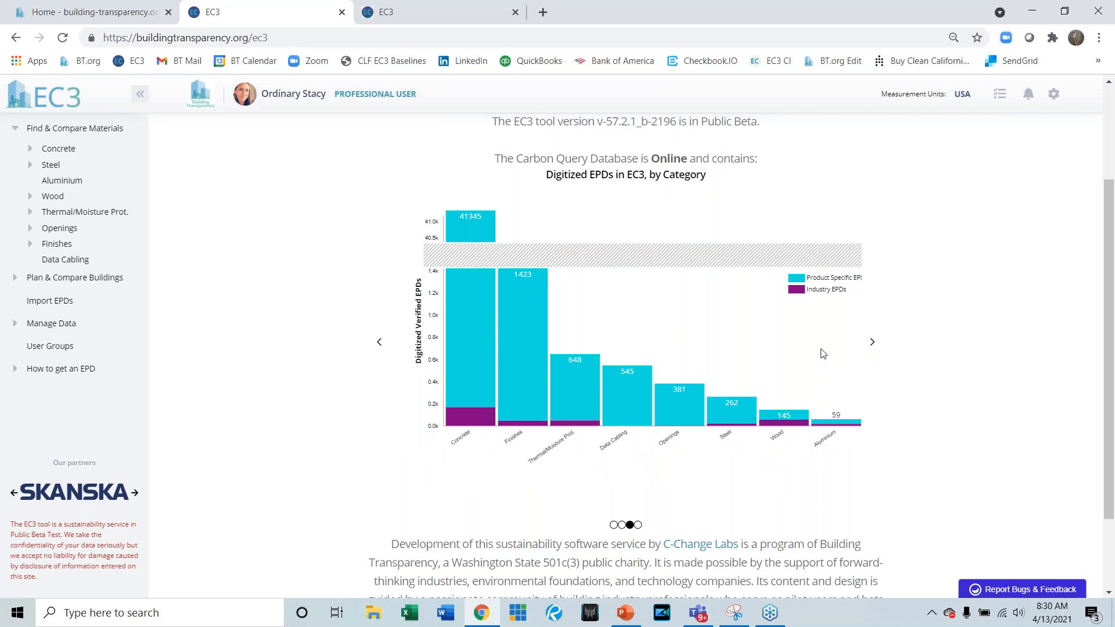
{"action": "left_click", "coordinate": [872, 343]}
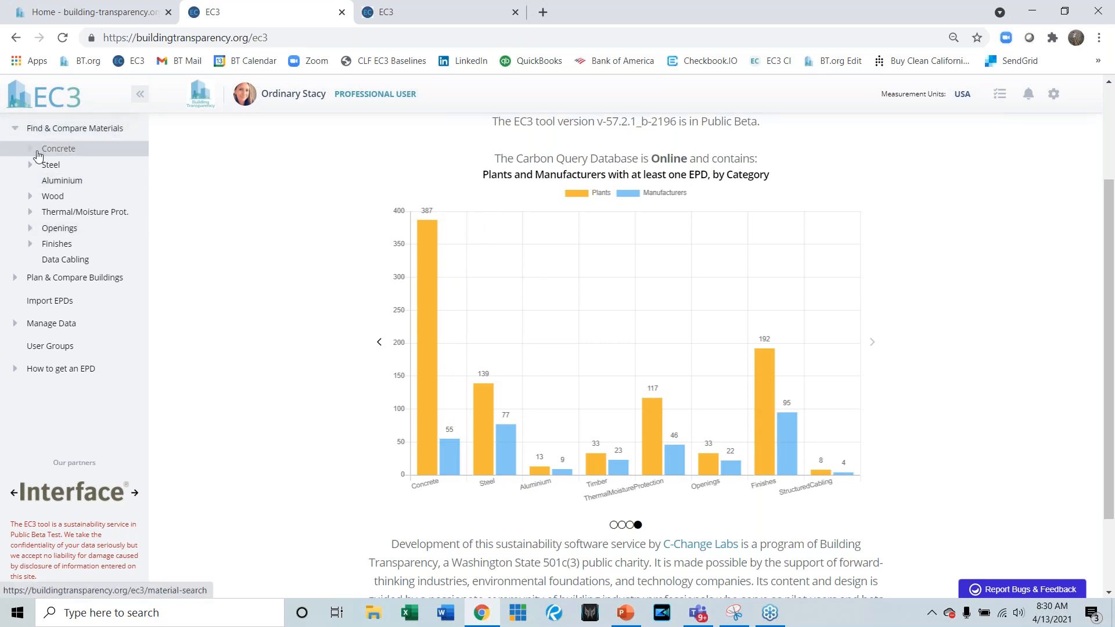
- Search for steel rebar EPDs with the region filtered to USA
{"action": "left_click", "coordinate": [51, 166]}
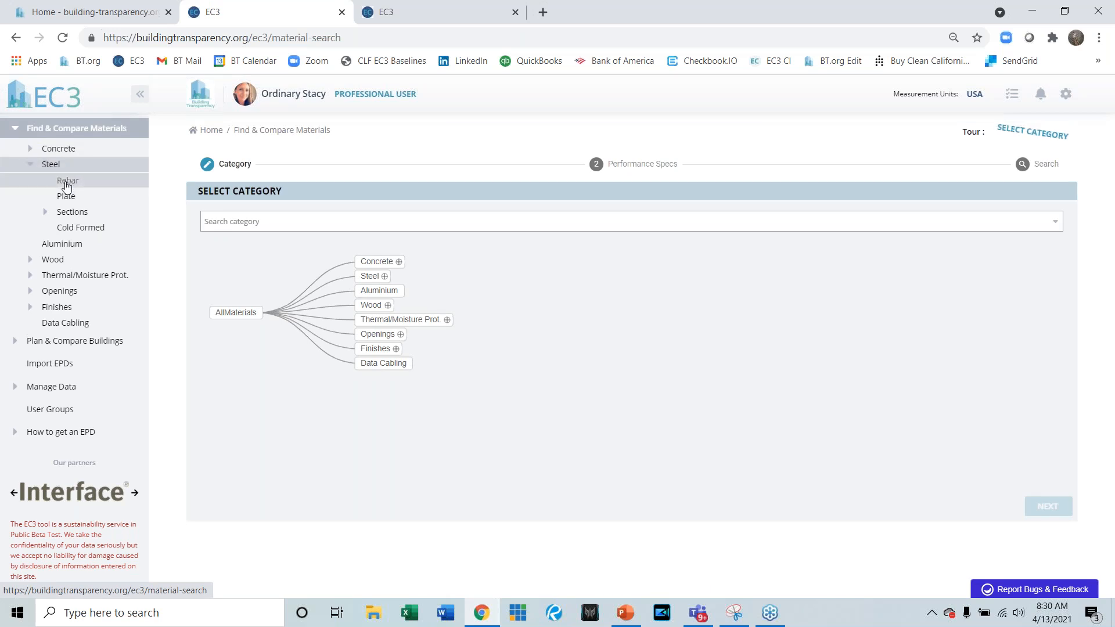
{"action": "left_click", "coordinate": [67, 185]}
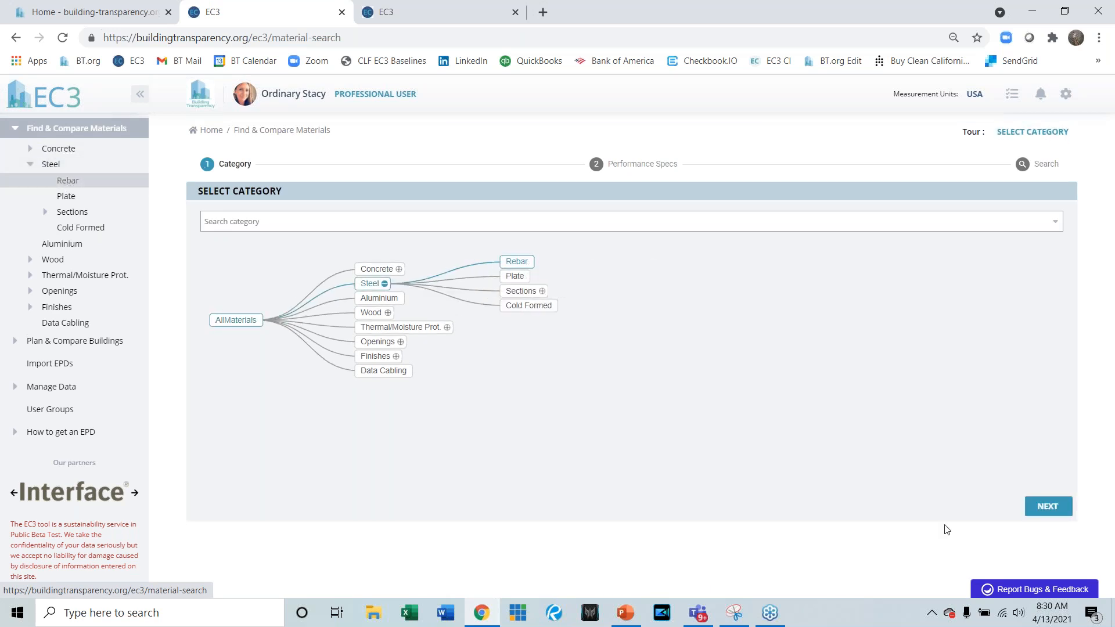
{"action": "left_click", "coordinate": [1047, 506]}
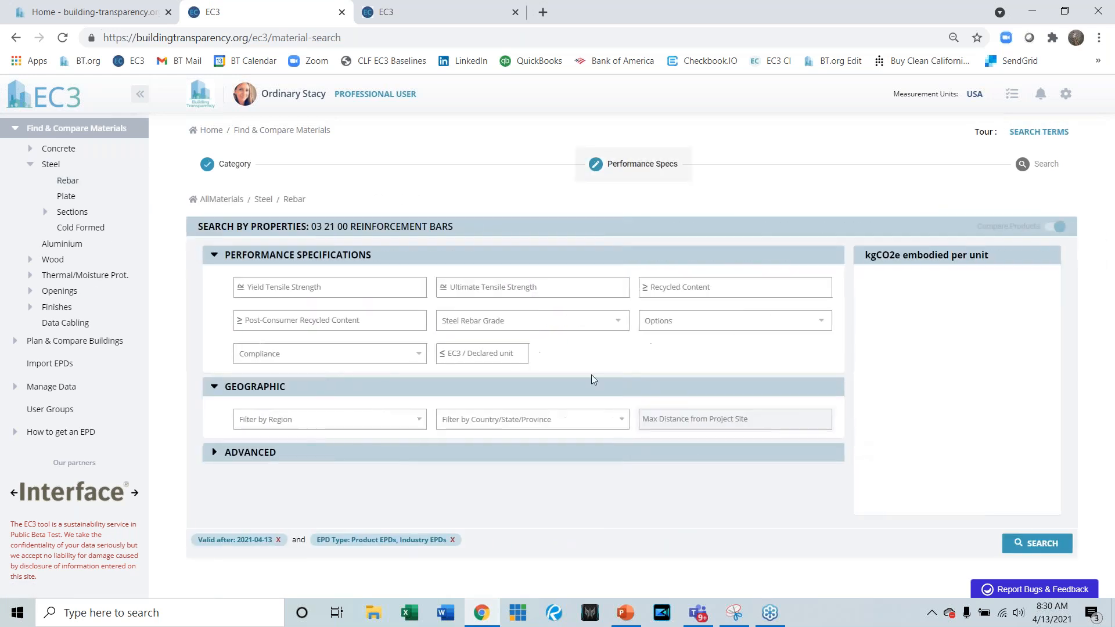
{"action": "left_click", "coordinate": [398, 419]}
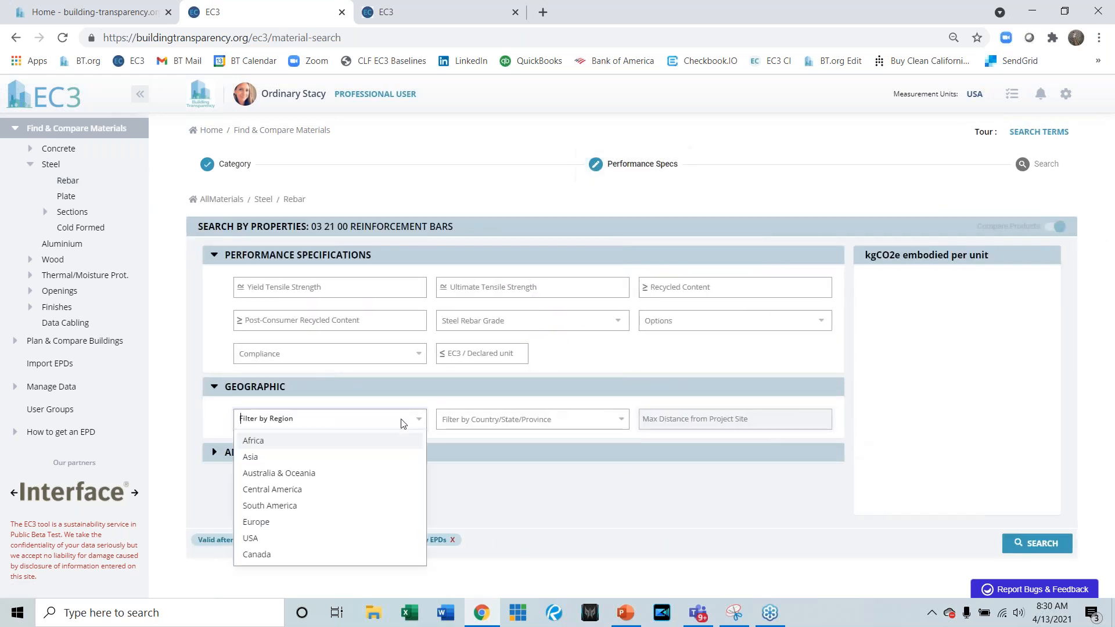
{"action": "left_click", "coordinate": [296, 540]}
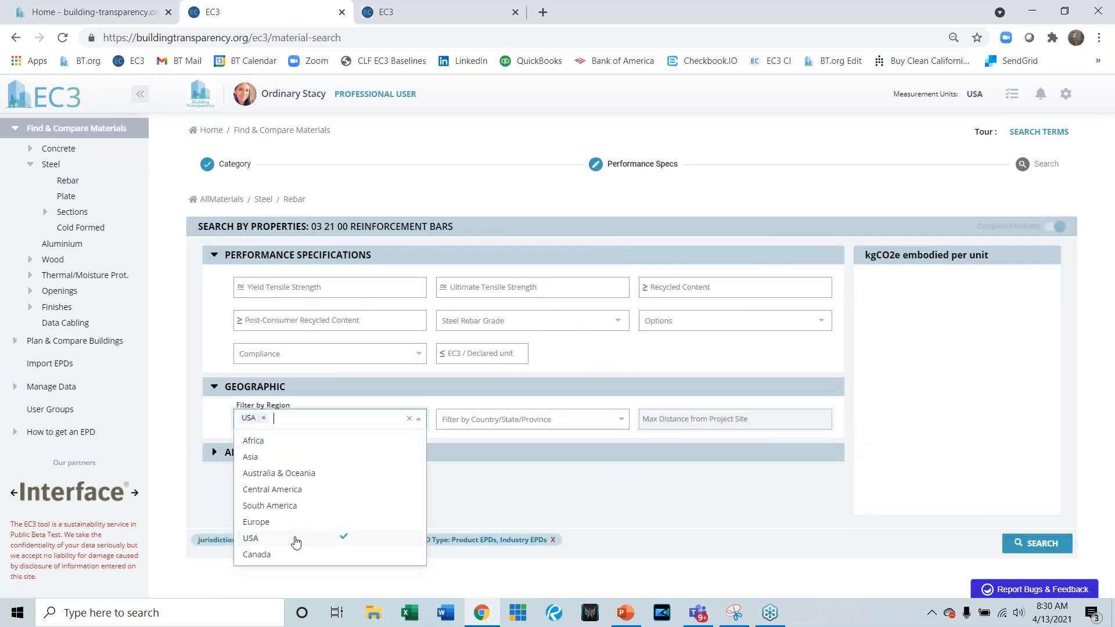
{"action": "left_click", "coordinate": [1035, 544]}
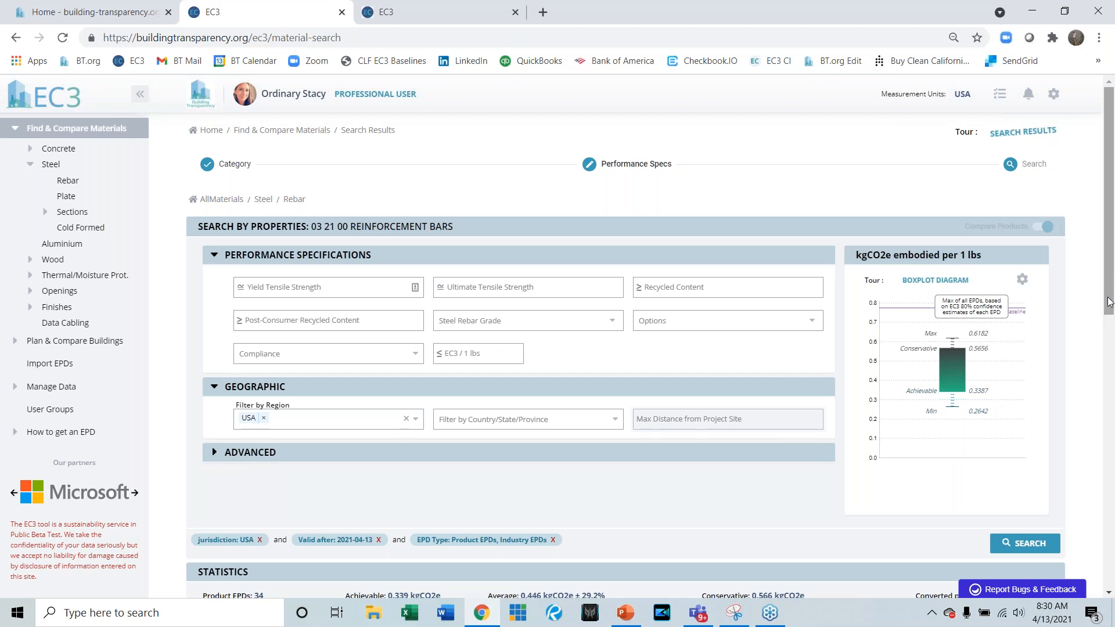
- Compare the rebar product EPDs by manufacturer, and close the comparison chart
{"action": "scroll", "coordinate": [1111, 318], "scroll_direction": "down", "scroll_amount": 1}
{"action": "scroll", "coordinate": [1111, 318], "scroll_direction": "down", "scroll_amount": 4}
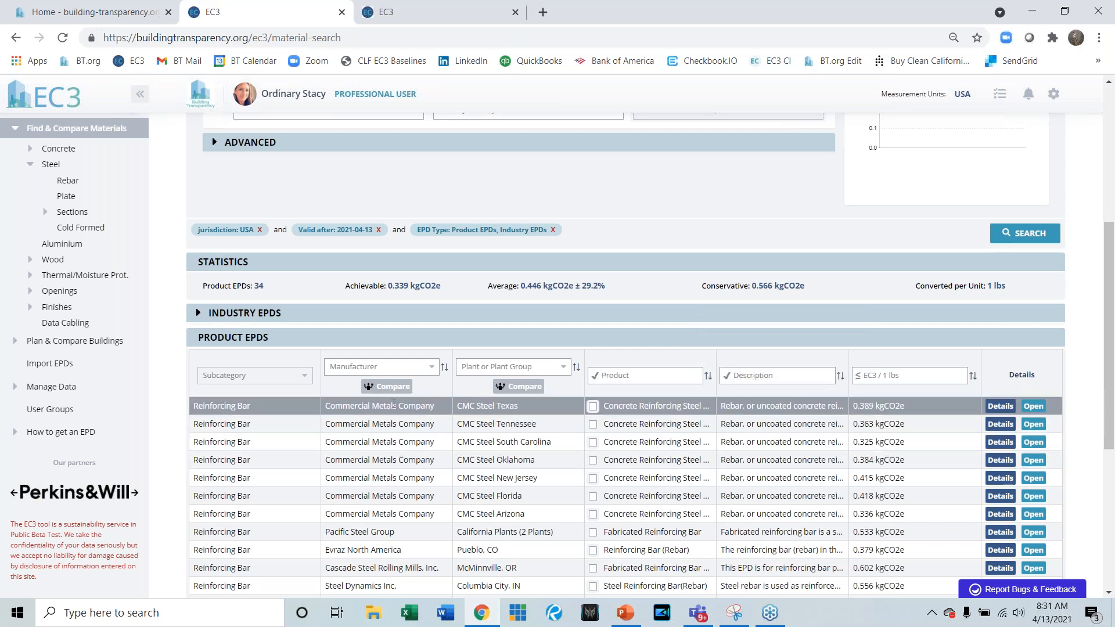
{"action": "left_click", "coordinate": [386, 389]}
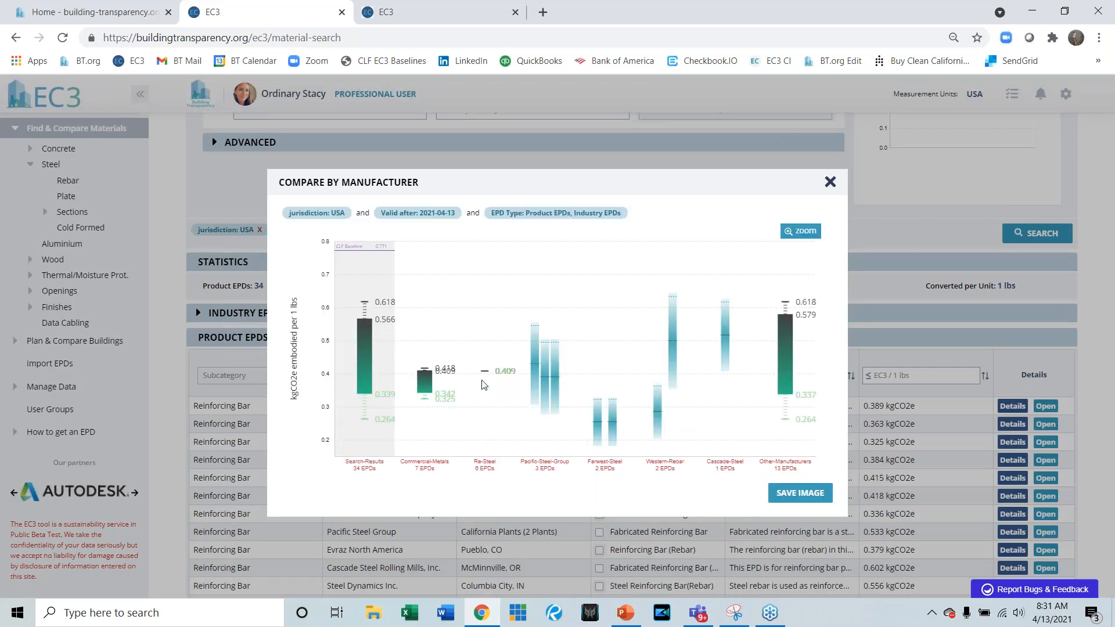
{"action": "mouse_move", "coordinate": [611, 409]}
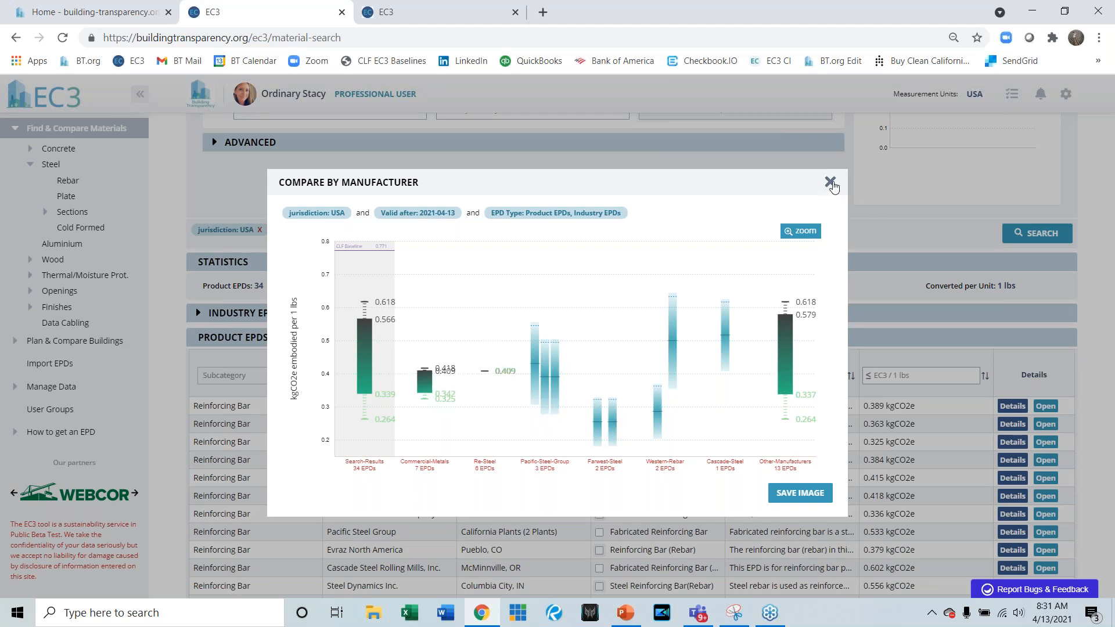
{"action": "left_click", "coordinate": [831, 183]}
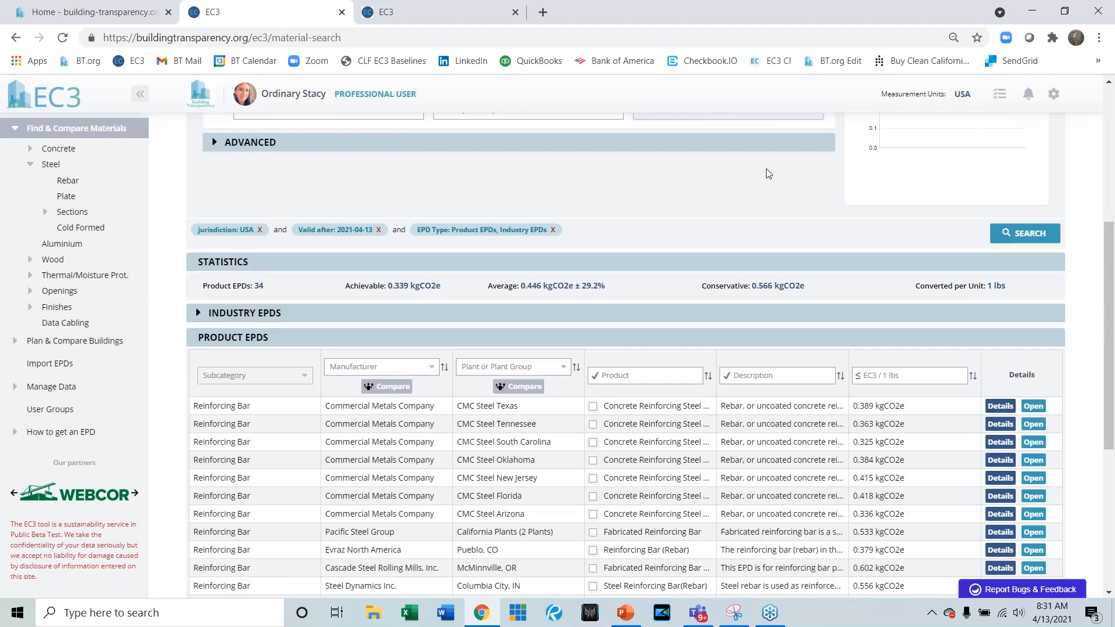
- Search the Finishes category for carpet EPDs with the carpet form set to Tiles, keeping the USA region filter
{"action": "left_click", "coordinate": [14, 129]}
{"action": "left_click", "coordinate": [14, 130]}
{"action": "left_click", "coordinate": [56, 306]}
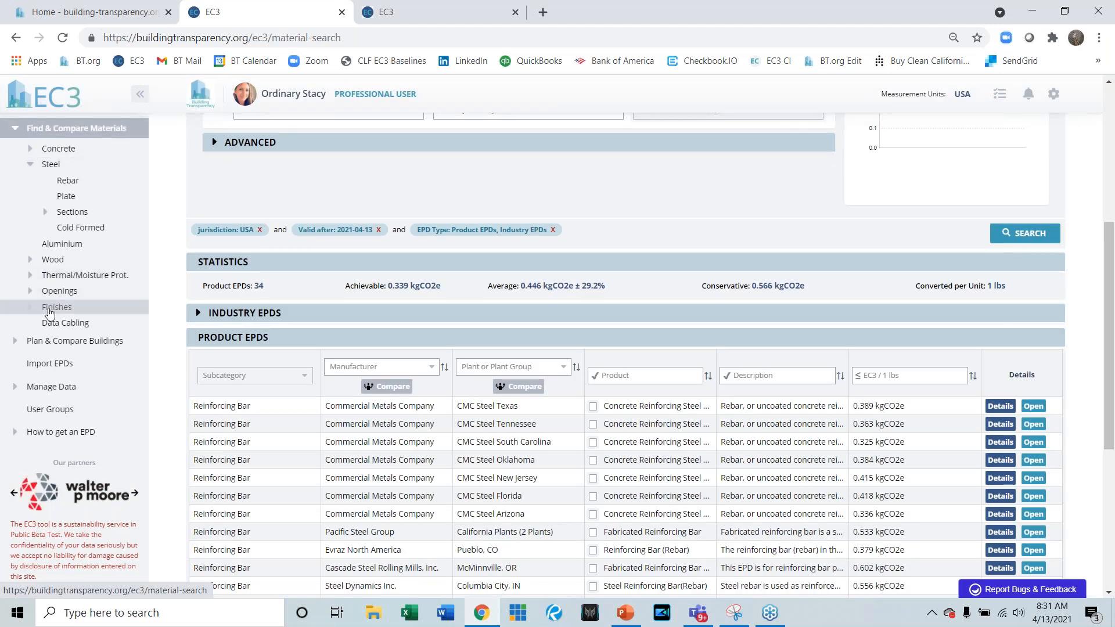
{"action": "left_click", "coordinate": [70, 355]}
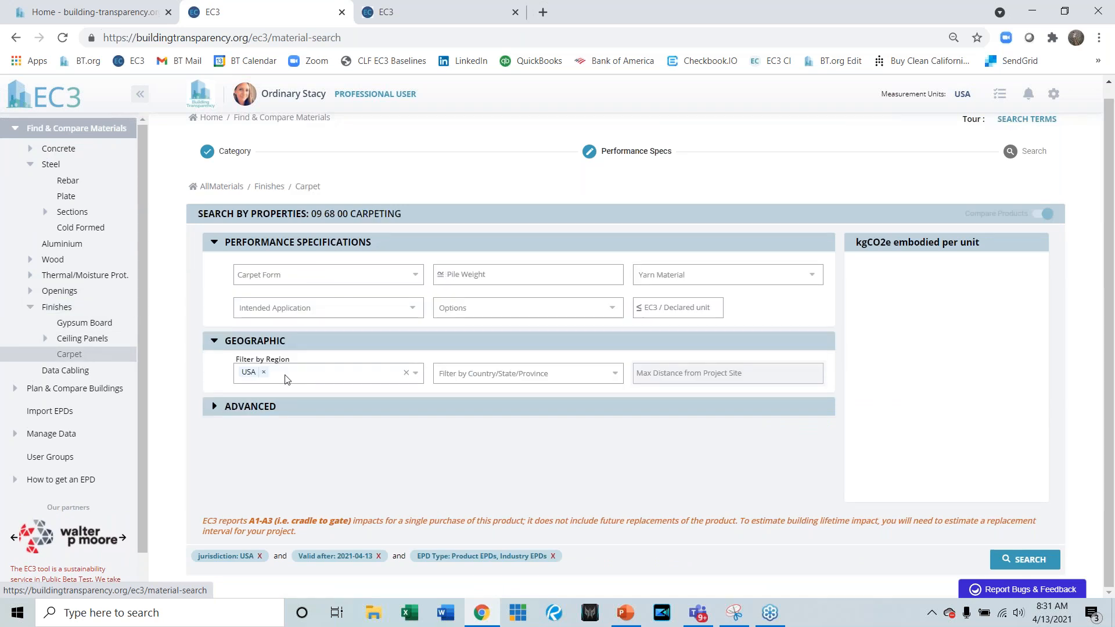
{"action": "left_click", "coordinate": [415, 277]}
{"action": "left_click", "coordinate": [343, 297]}
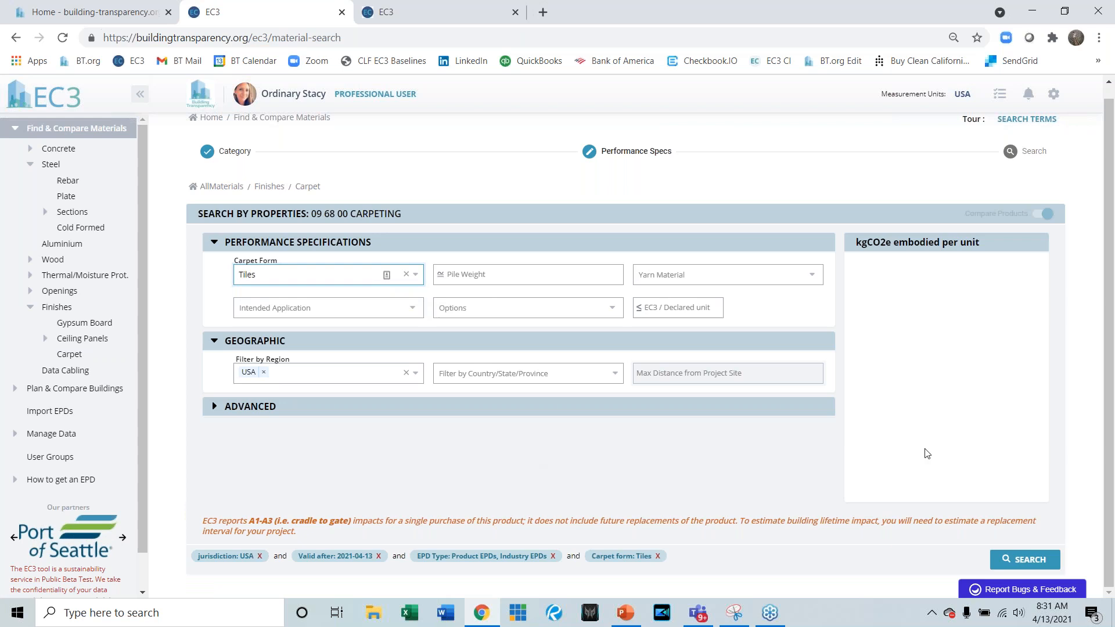
{"action": "left_click", "coordinate": [1017, 561]}
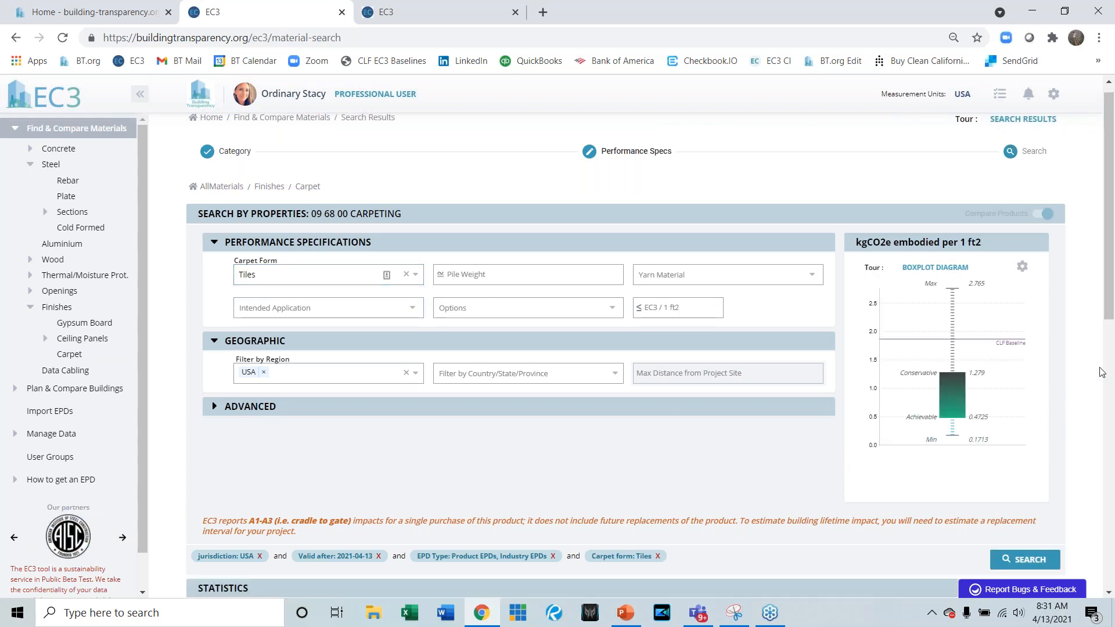
- Compare the carpet tile EPDs by manufacturer, and close the comparison chart
{"action": "left_click_drag", "start_coordinate": [1108, 325], "coordinate": [1111, 530]}
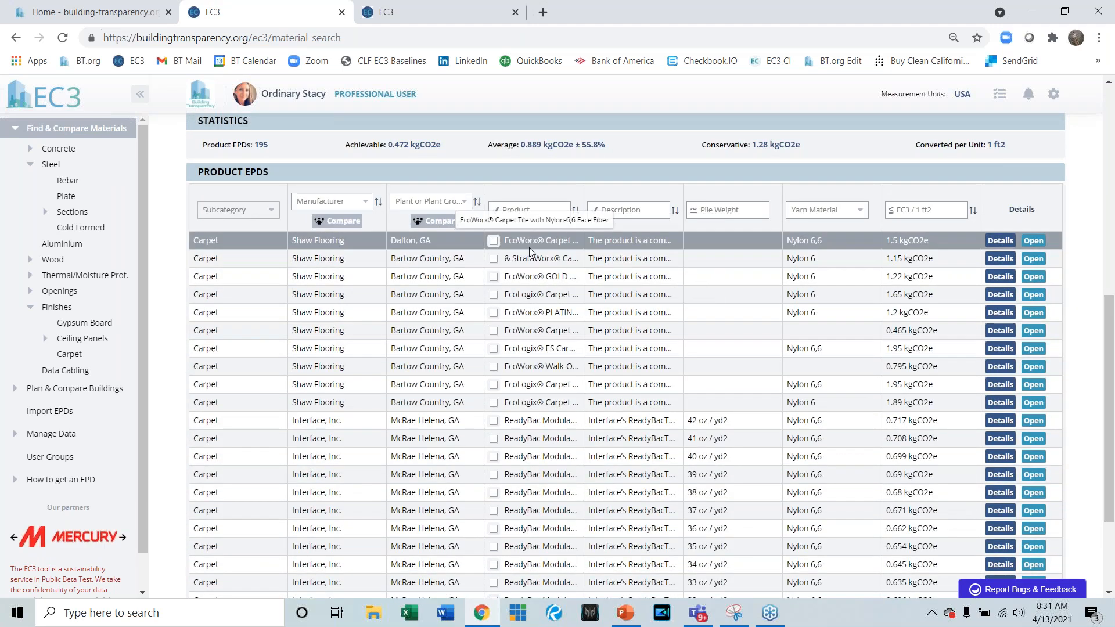
{"action": "left_click", "coordinate": [337, 221]}
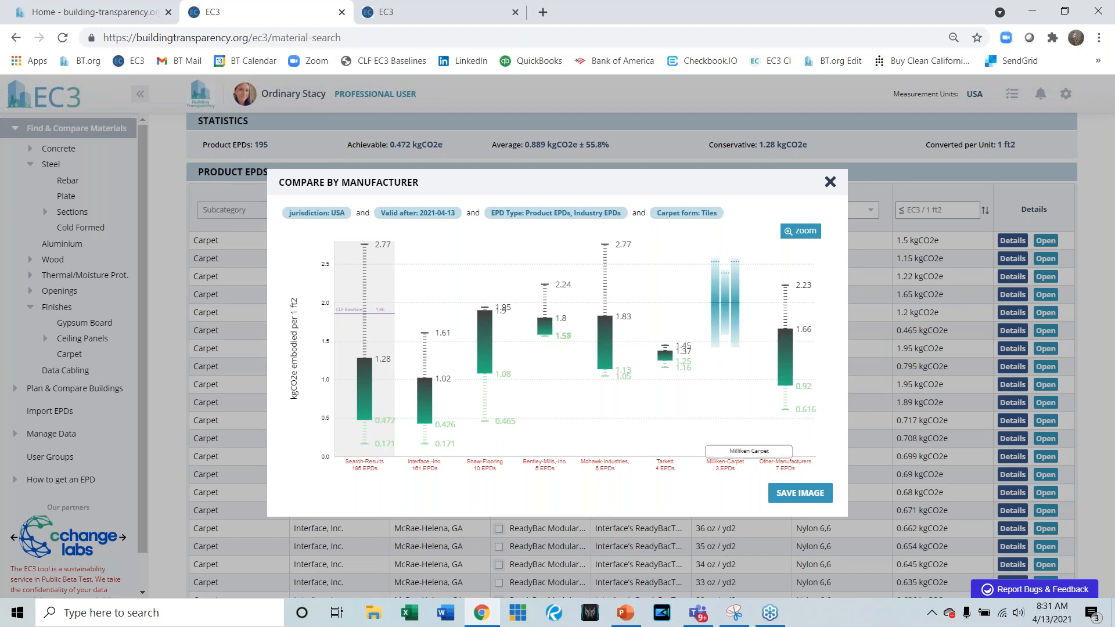
{"action": "left_click", "coordinate": [829, 183]}
- Mark Shaw Flooring's EcoWorx carpet tile from Dalton, GA for comparison, and filter the product EPDs to manufacturer Interface, Inc
{"action": "left_click", "coordinate": [493, 241]}
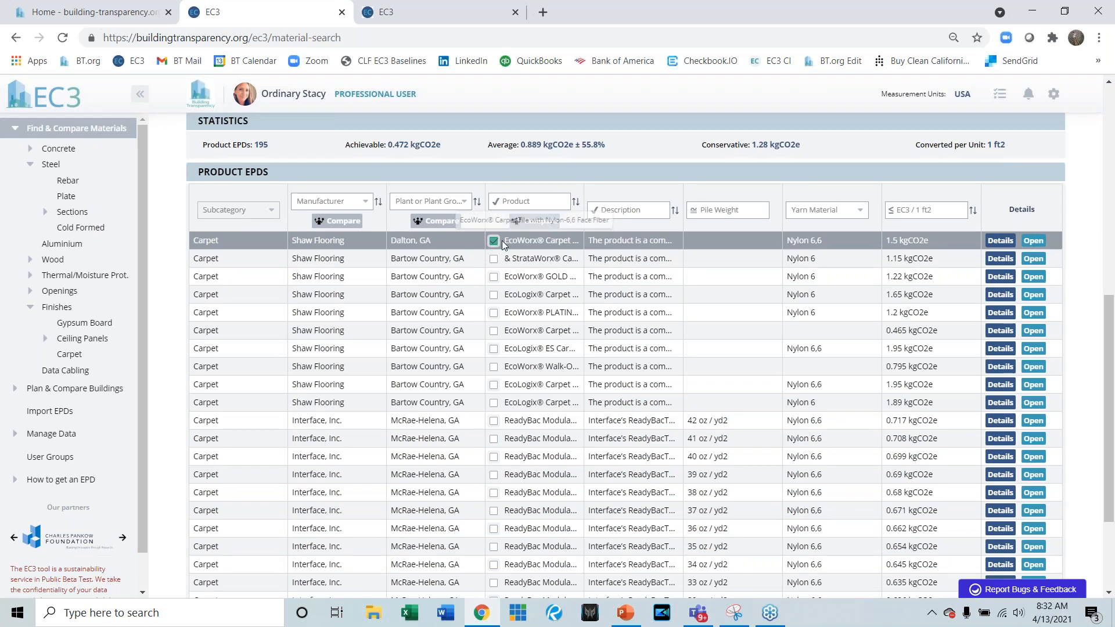
{"action": "mouse_move", "coordinate": [1113, 404]}
{"action": "left_mouse_down"}
{"action": "mouse_move", "coordinate": [1114, 471]}
{"action": "mouse_move", "coordinate": [1113, 408]}
{"action": "left_mouse_up"}
{"action": "left_click", "coordinate": [330, 199]}
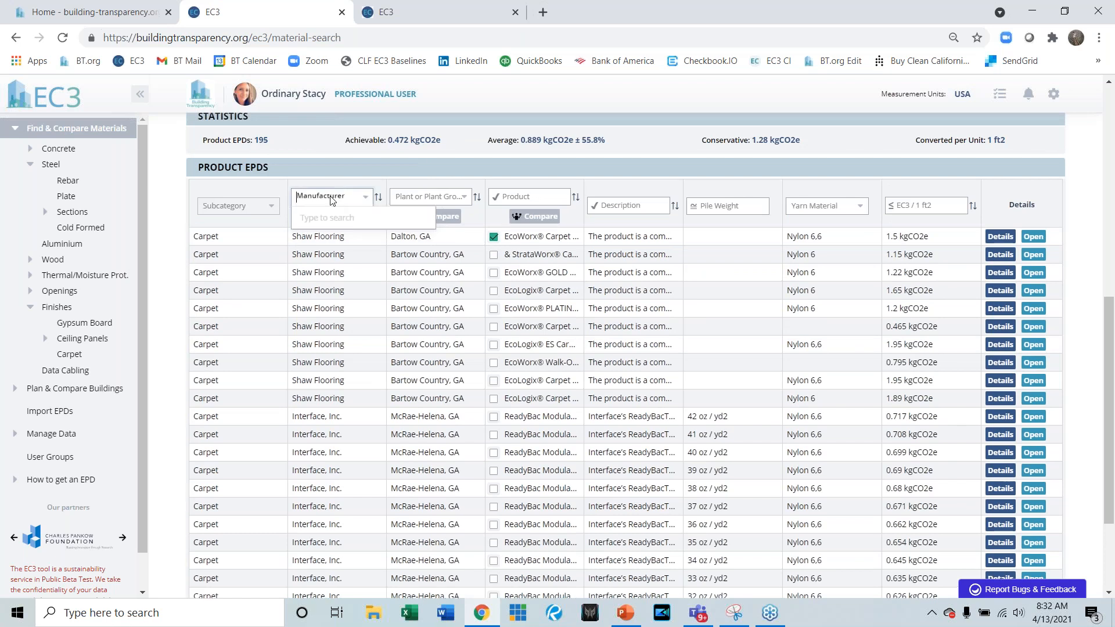
{"action": "type", "text": "interface"}
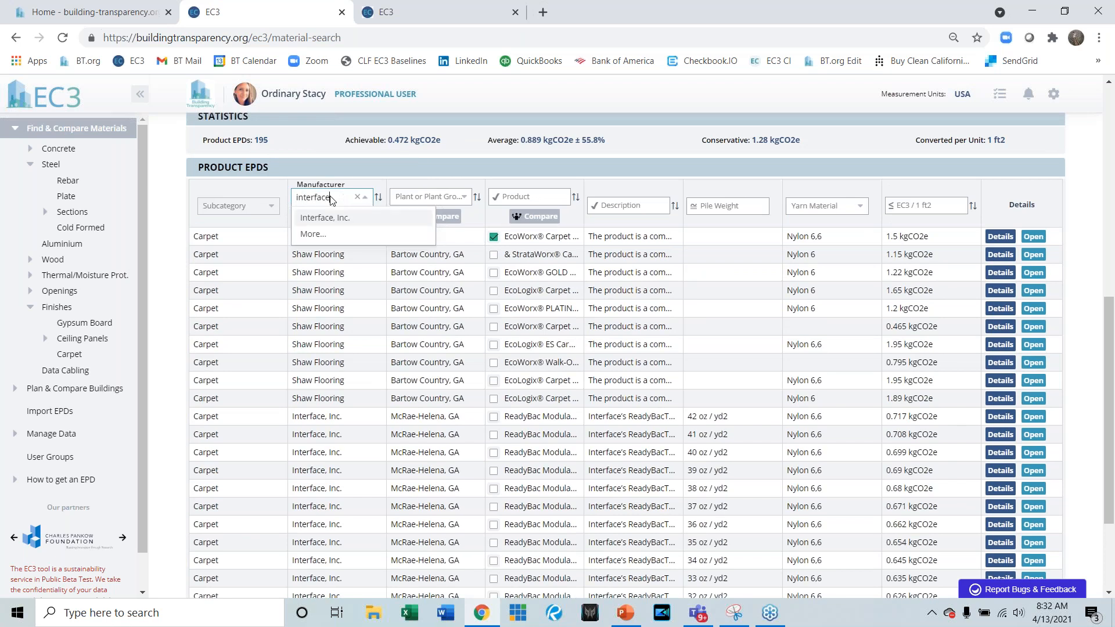
{"action": "left_click", "coordinate": [338, 217]}
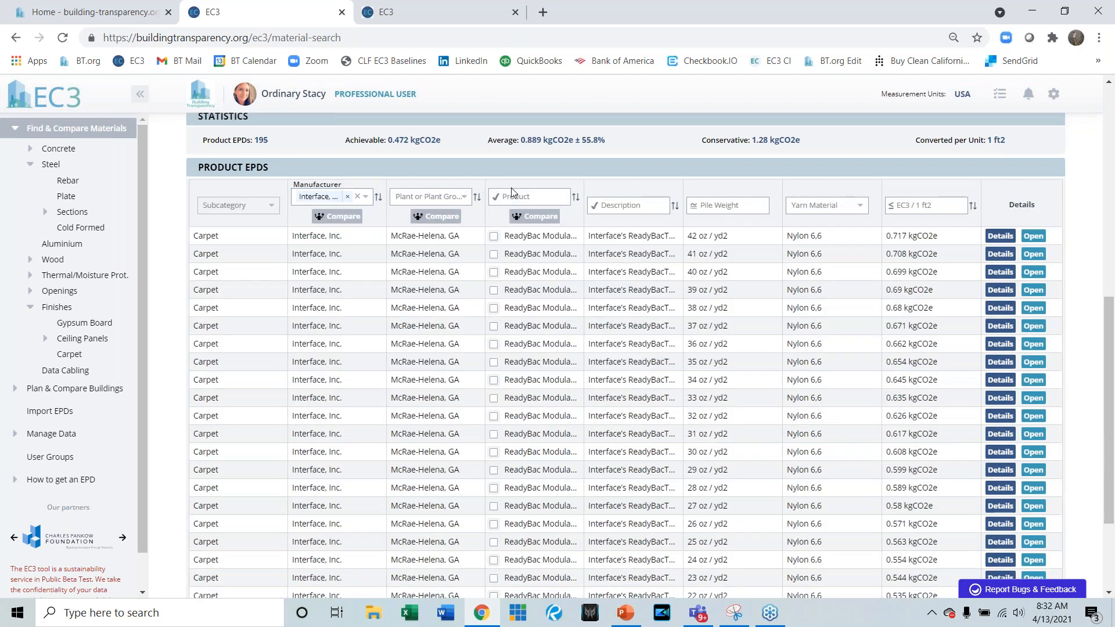
- Try to filter the Interface products by the name "bio", and clear the product filter
{"action": "left_click", "coordinate": [514, 196]}
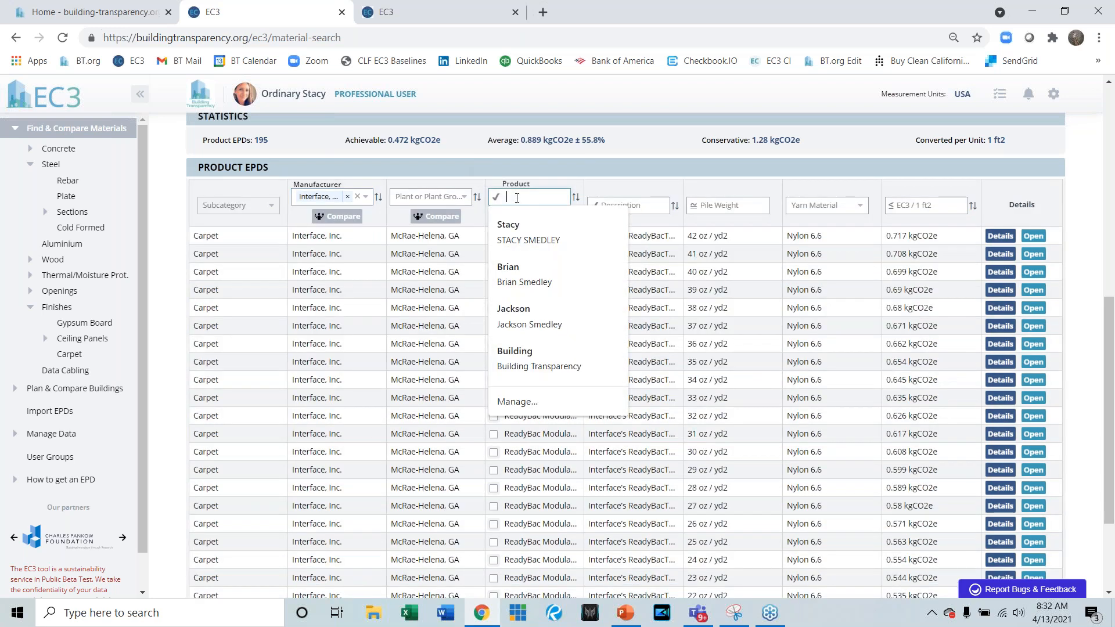
{"action": "type", "text": "bio"}
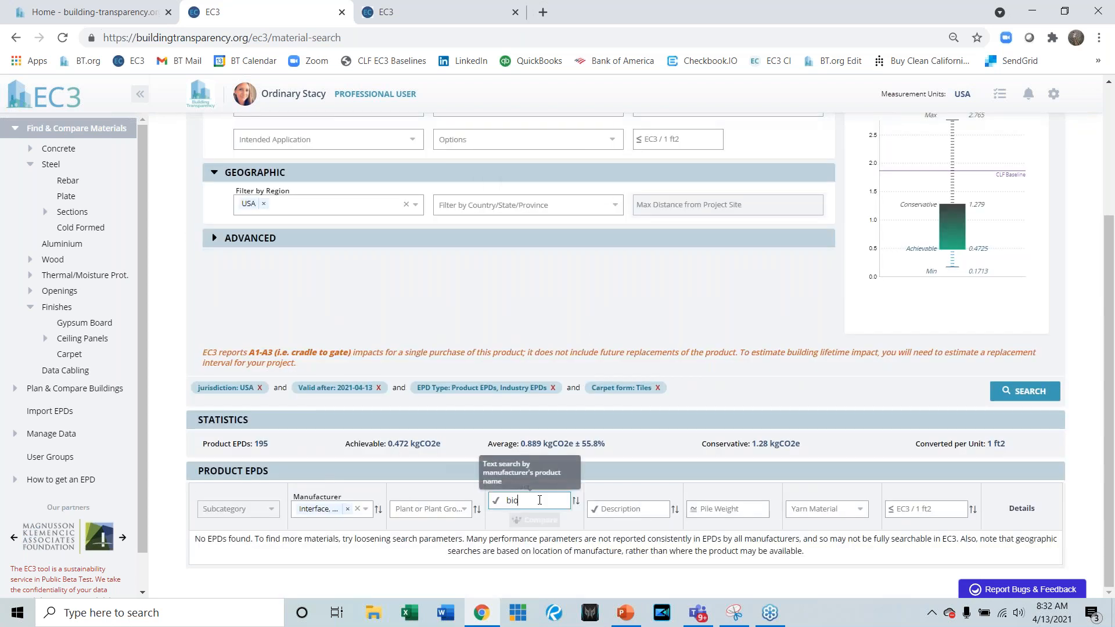
{"action": "double_click", "coordinate": [540, 500]}
{"action": "key", "text": "BackSpace"}
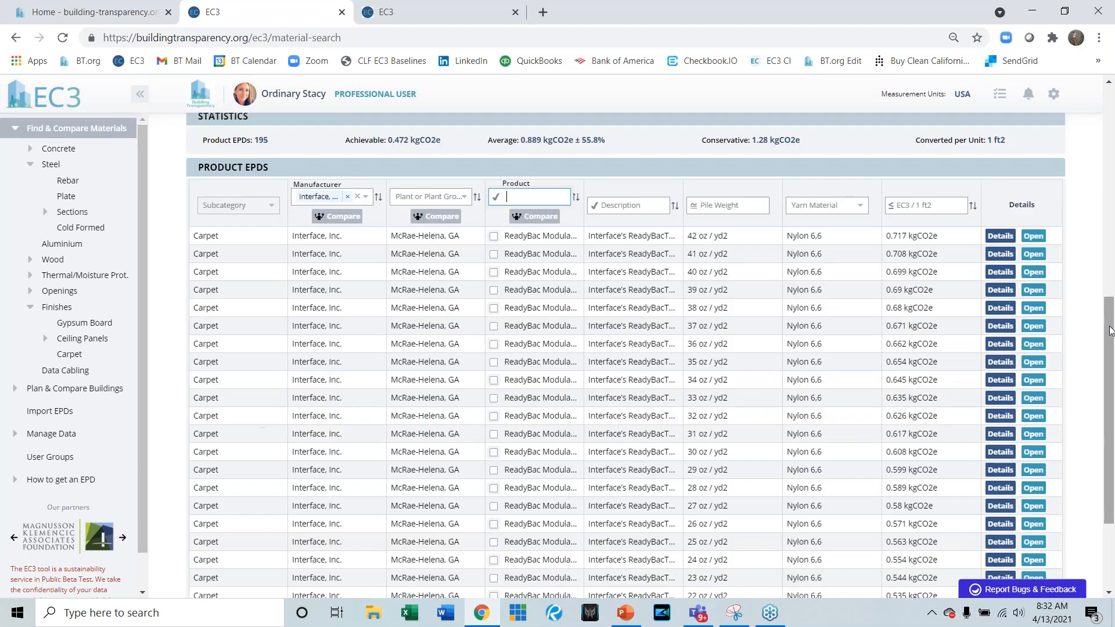
- Select the ReadyBac Modular Flooring Tile, 36 oz., mark it for comparison, and view its embodied carbon beside the EcoWorx tile
{"action": "left_click", "coordinate": [527, 347]}
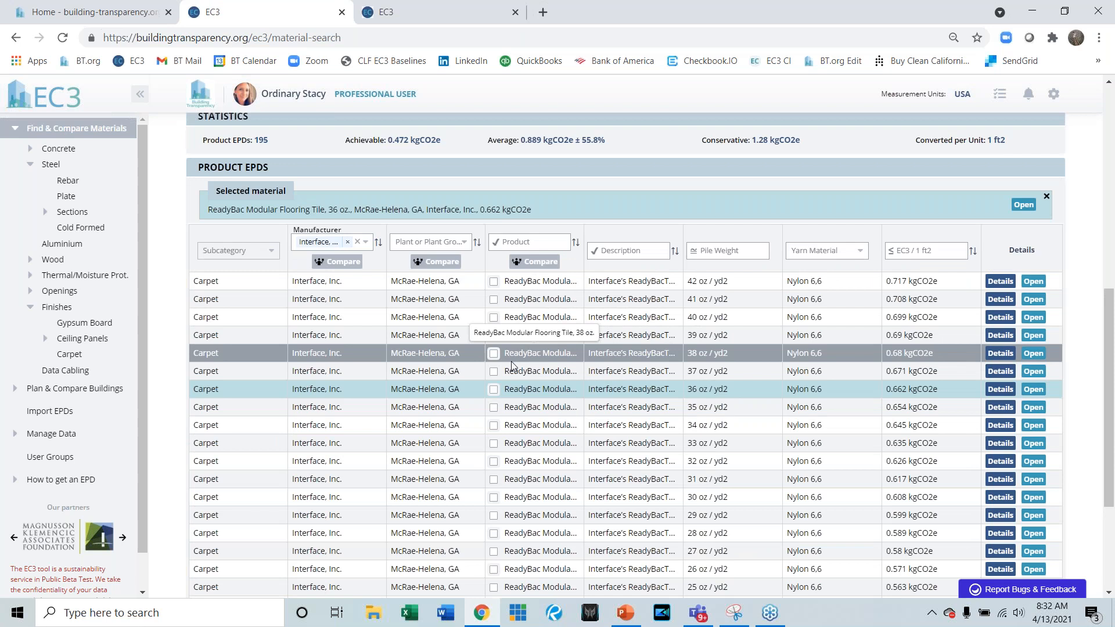
{"action": "left_click", "coordinate": [493, 388]}
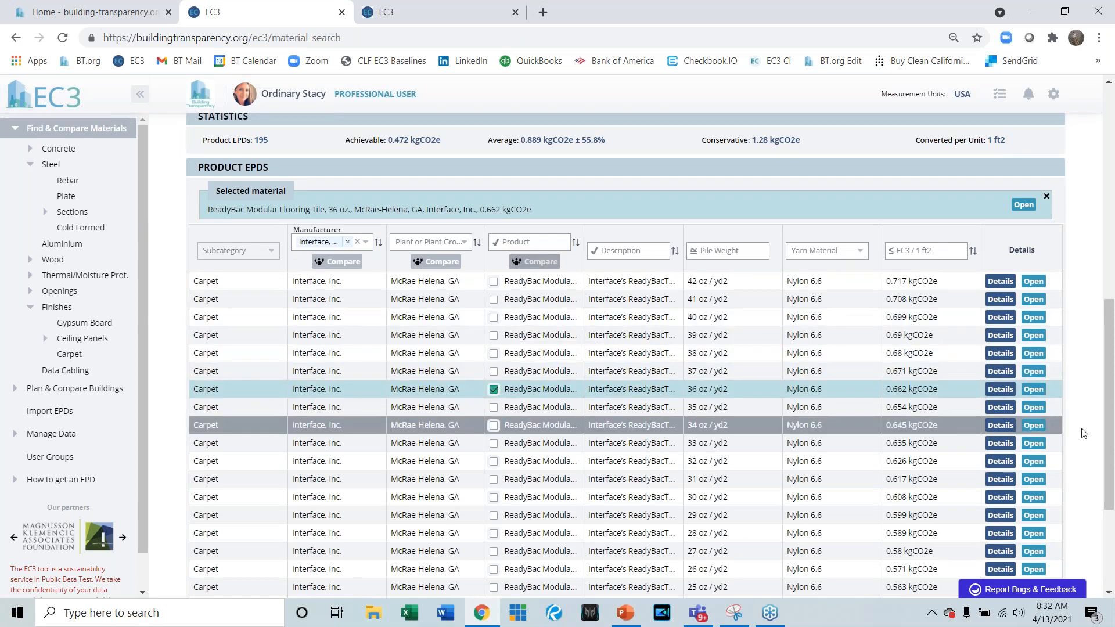
{"action": "scroll", "coordinate": [967, 247], "scroll_direction": "up", "scroll_amount": 6}
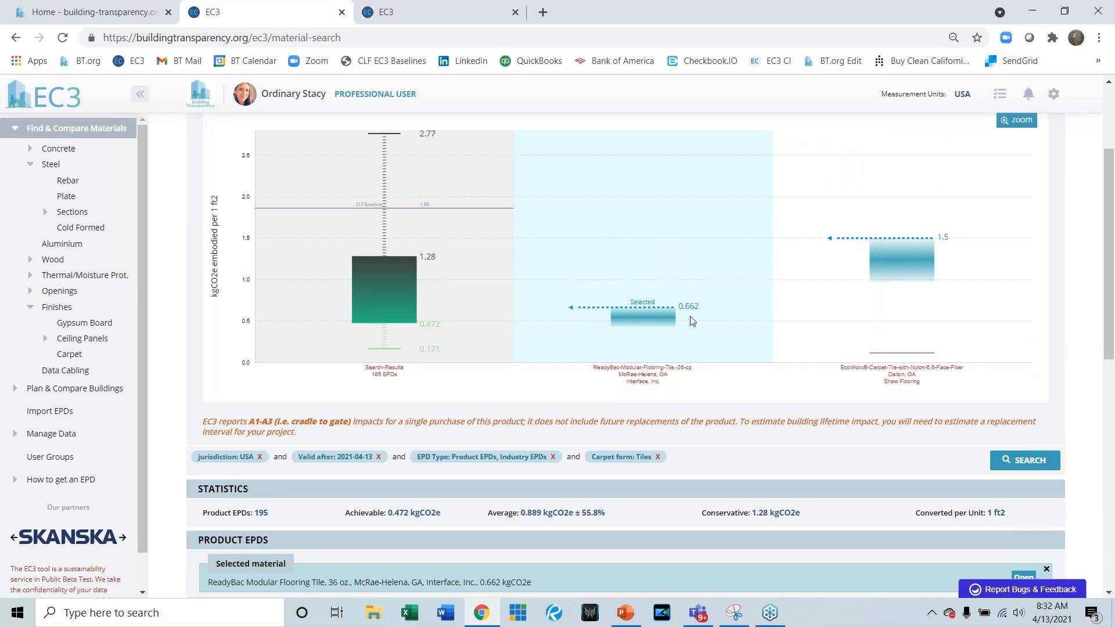
- Return to the EC3 home page
{"action": "left_click", "coordinate": [81, 102]}
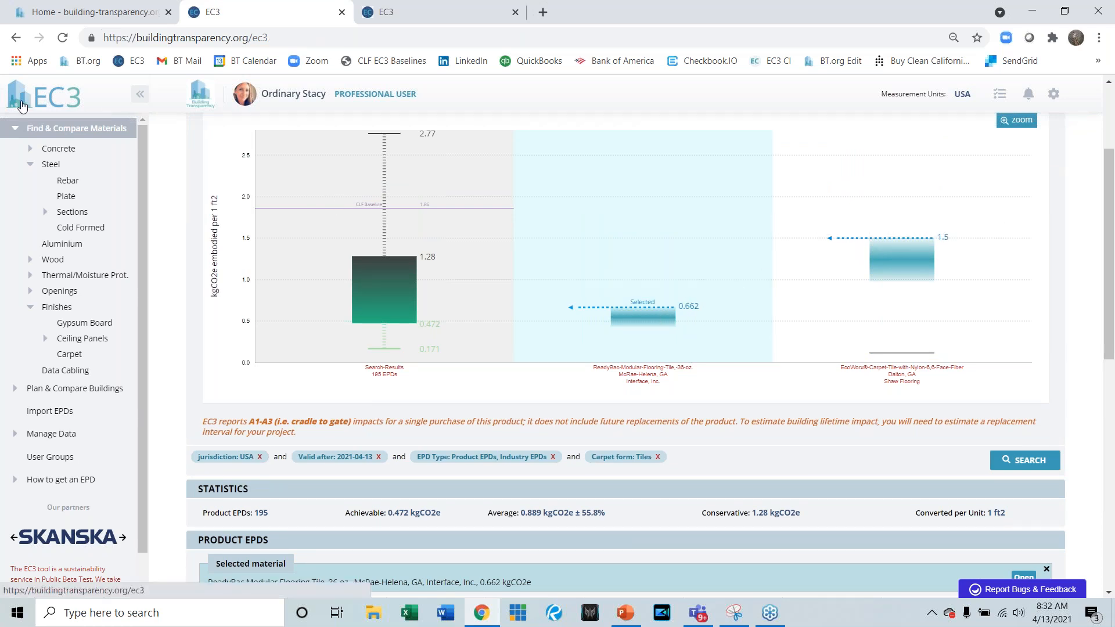
- Leave the materials section and list the public building projects under Plan & Compare Buildings
{"action": "left_click_drag", "start_coordinate": [141, 151], "coordinate": [145, 204]}
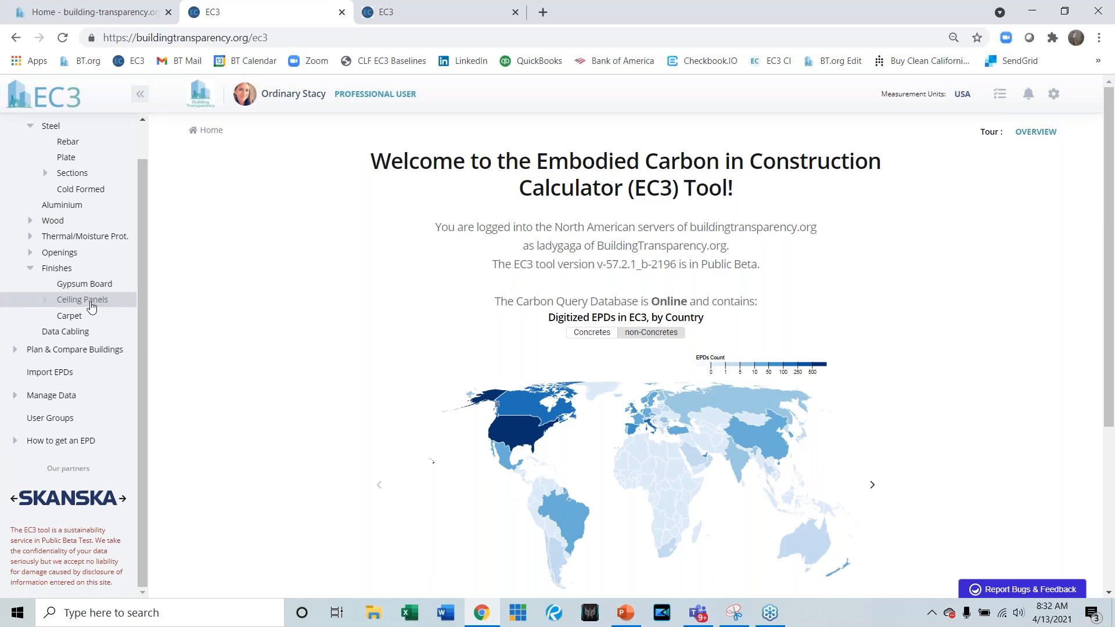
{"action": "left_click_drag", "start_coordinate": [139, 222], "coordinate": [144, 147]}
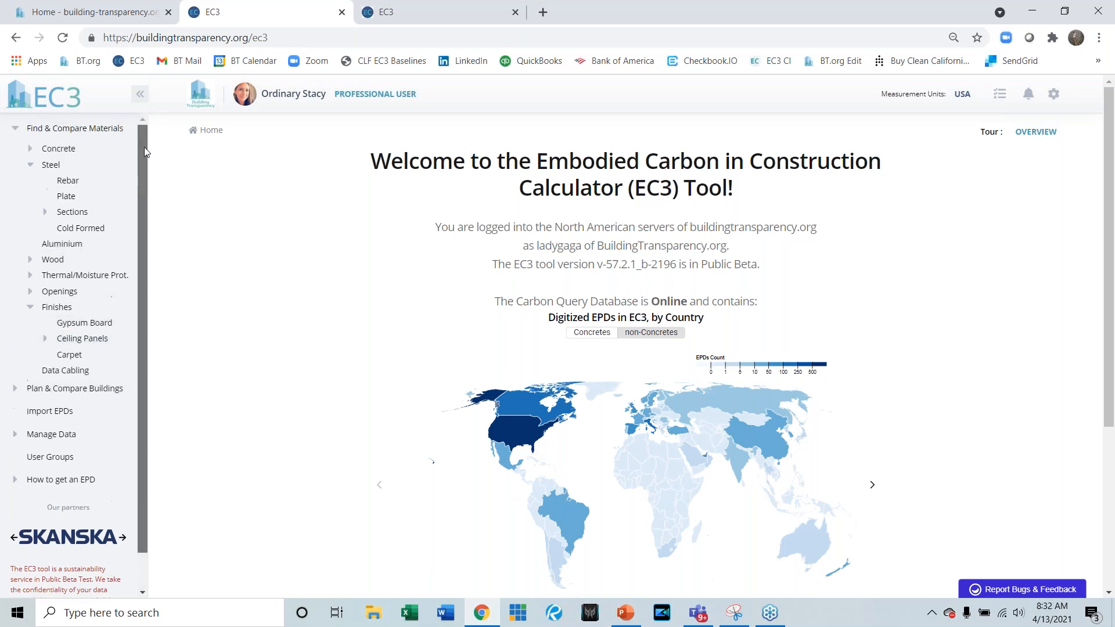
{"action": "left_click", "coordinate": [35, 129]}
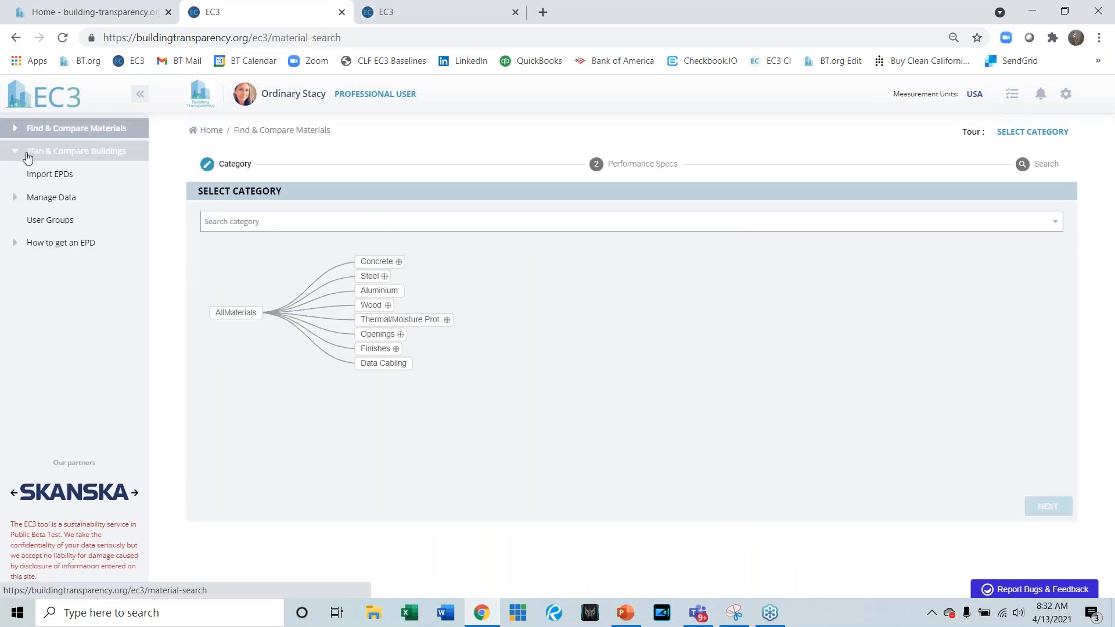
{"action": "left_click", "coordinate": [28, 154]}
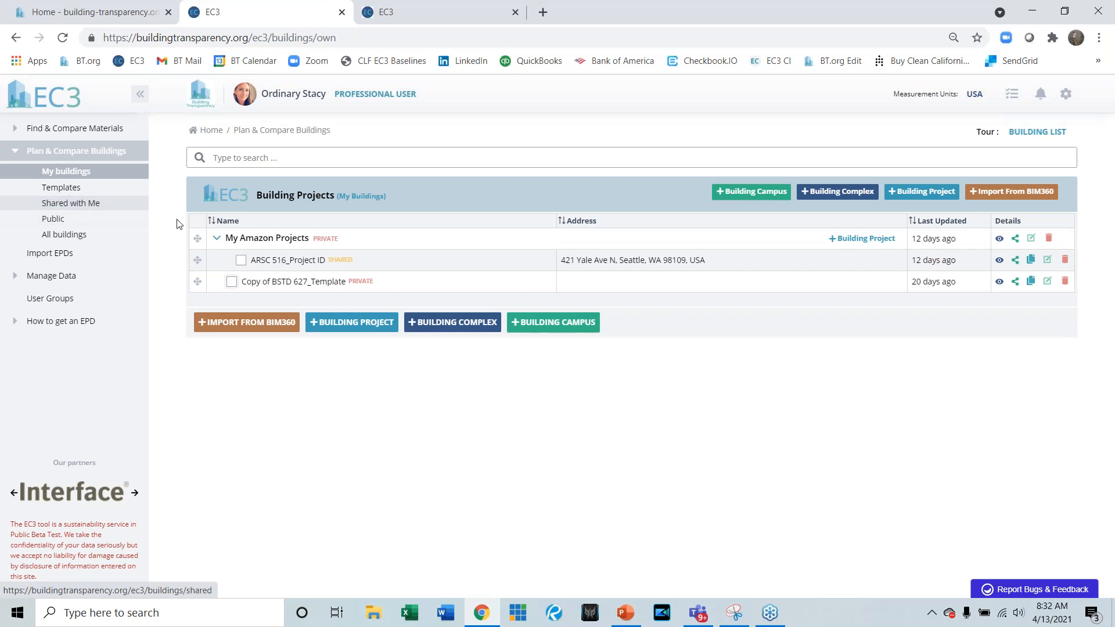
{"action": "left_click", "coordinate": [77, 219]}
- Switch to the admin account's EC3 session and open the San Francisco lair project from its own buildings
{"action": "left_click", "coordinate": [425, 11]}
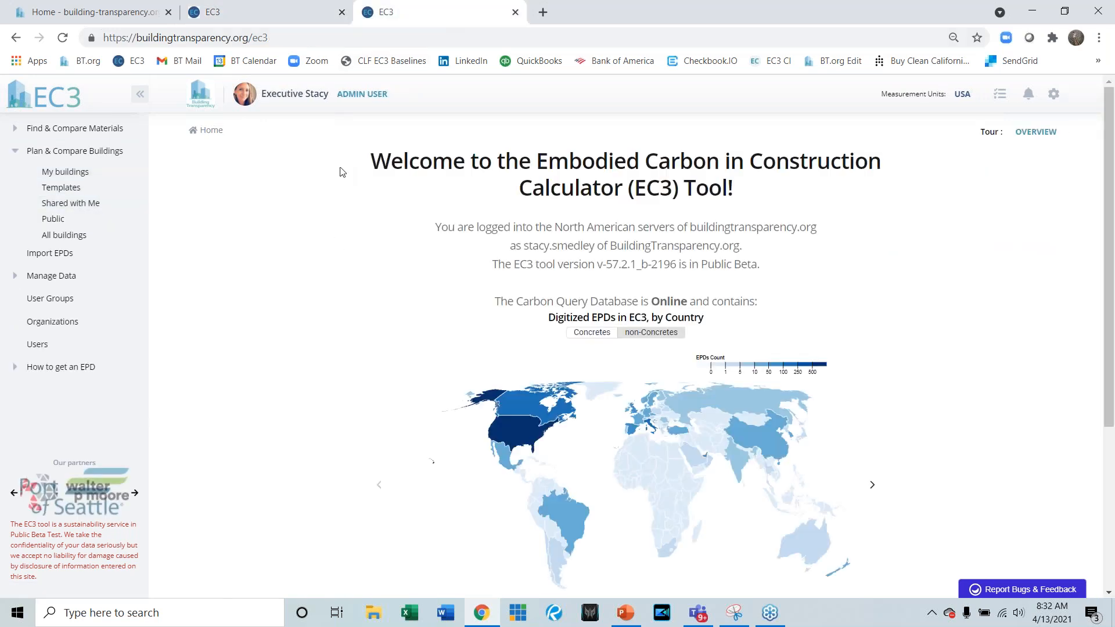
{"action": "left_click", "coordinate": [62, 172]}
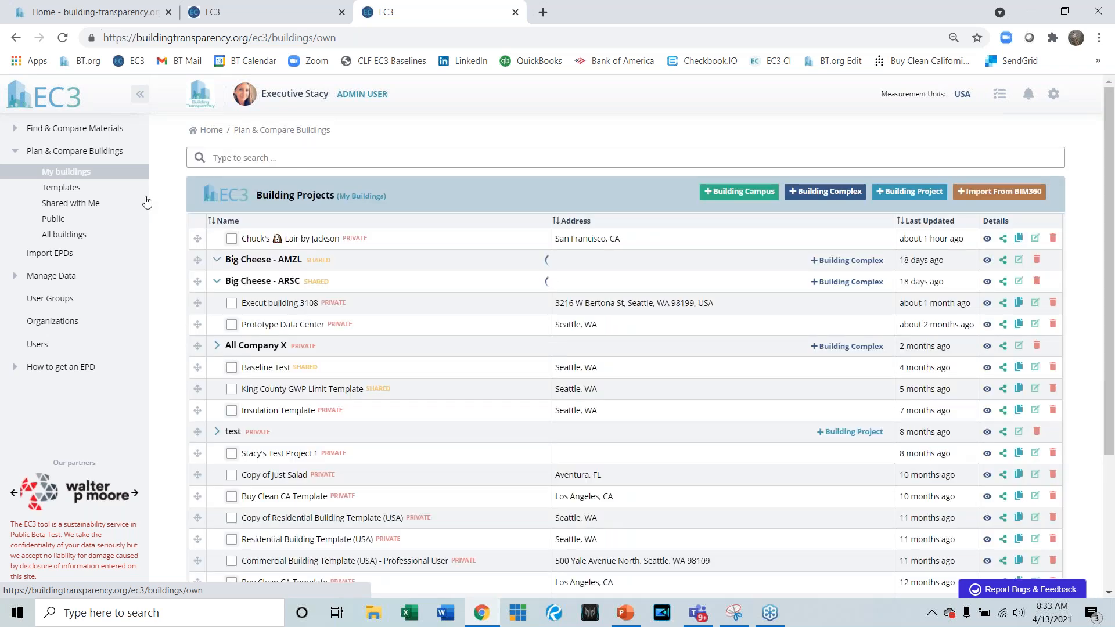
{"action": "left_click", "coordinate": [310, 241]}
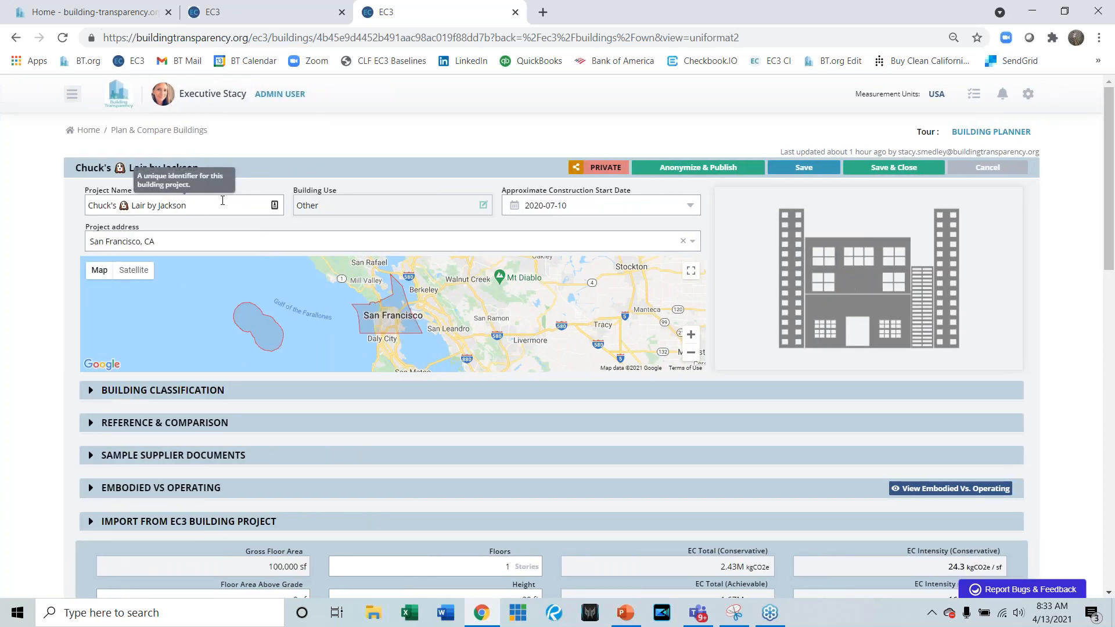
- Check the project's building use breakdown and expand its building classification details
{"action": "left_click", "coordinate": [483, 208]}
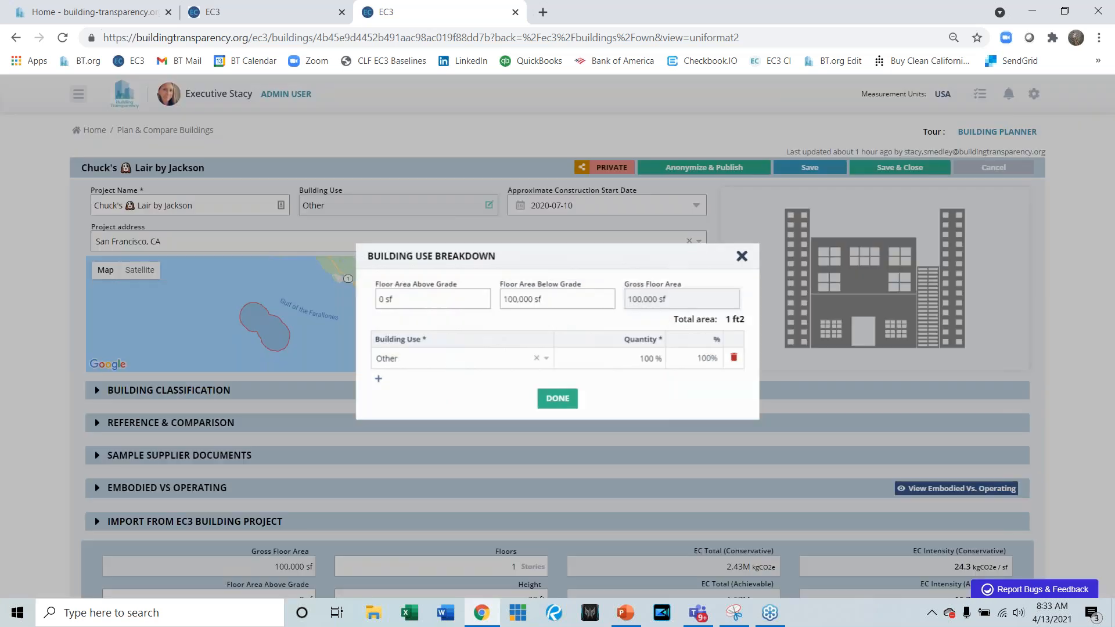
{"action": "left_click", "coordinate": [741, 254]}
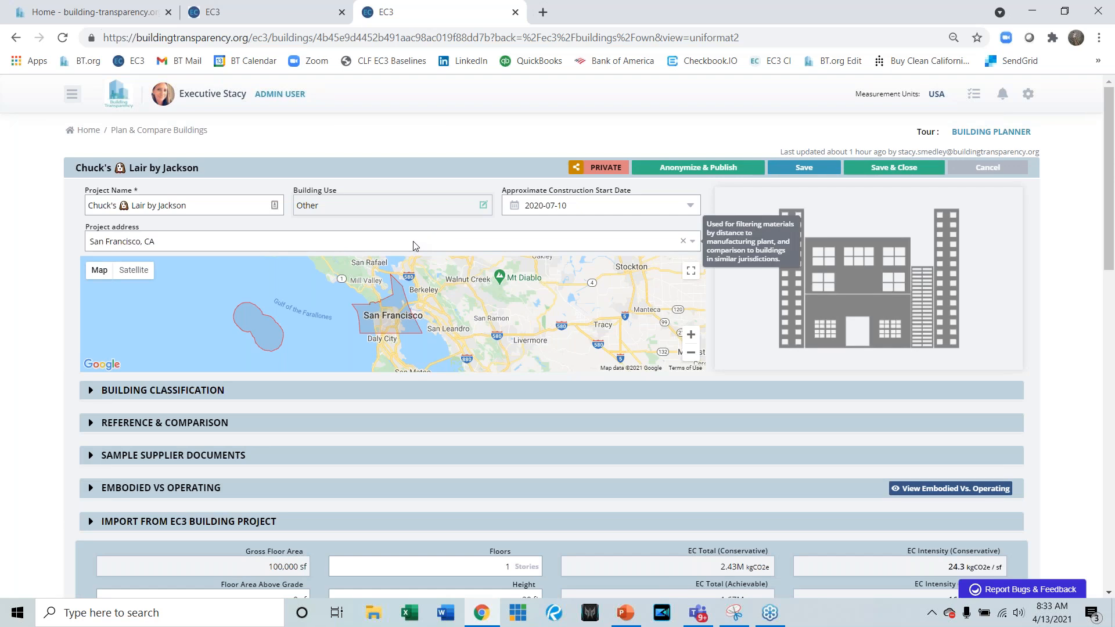
{"action": "left_click", "coordinate": [91, 391]}
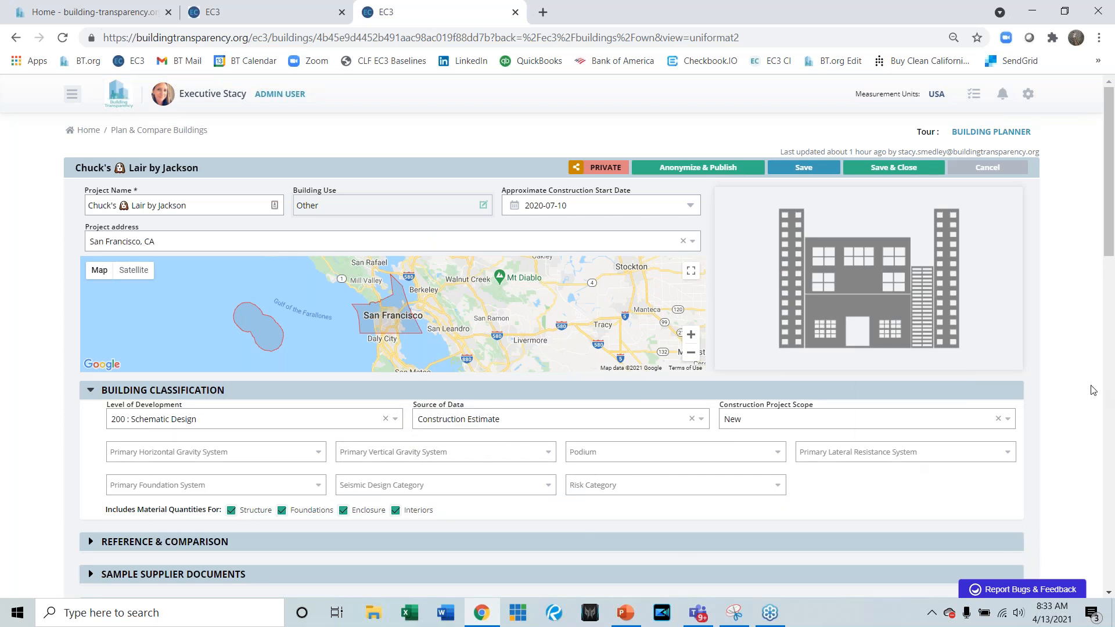
- Show the selected materials instead of the collections in the project's Uniformat 2 material list
{"action": "scroll", "coordinate": [1081, 396], "scroll_direction": "down", "scroll_amount": 5}
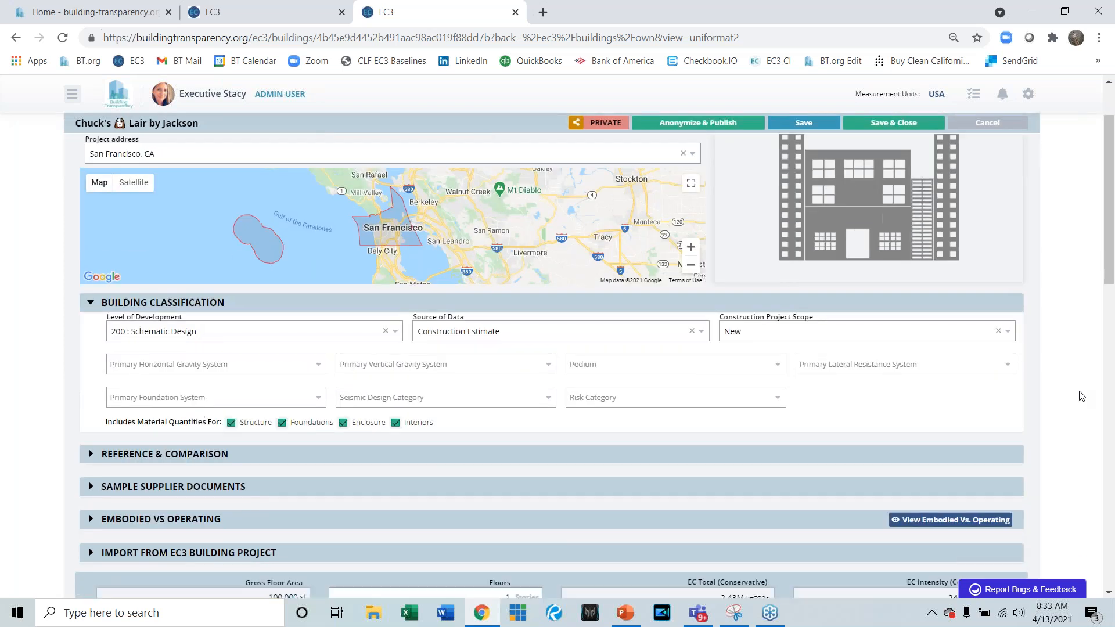
{"action": "scroll", "coordinate": [1081, 396], "scroll_direction": "down", "scroll_amount": 4}
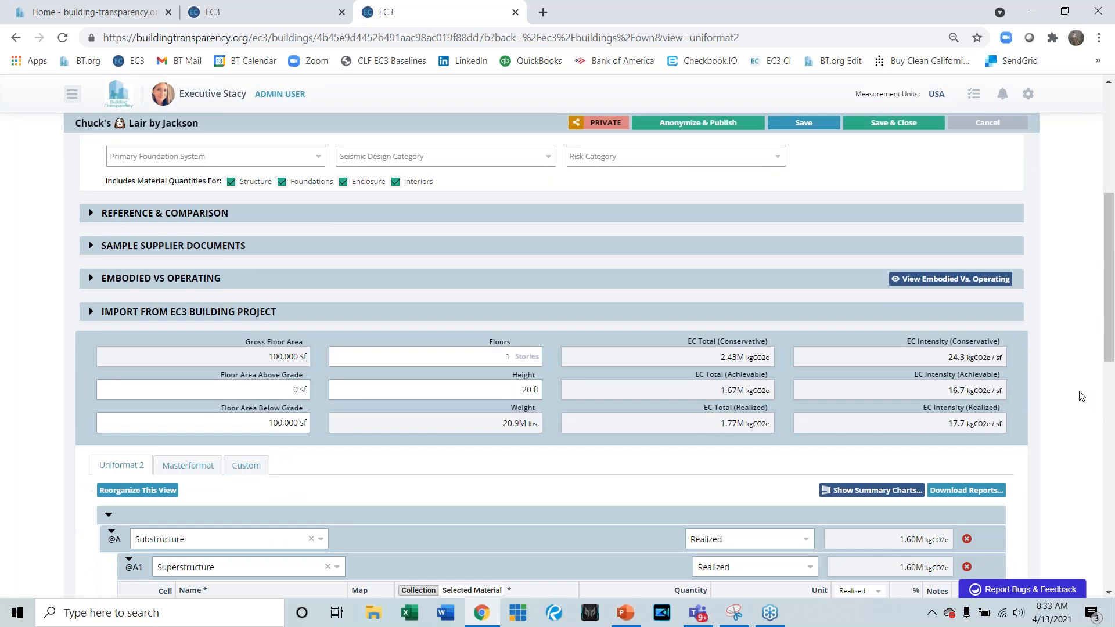
{"action": "scroll", "coordinate": [1081, 396], "scroll_direction": "down", "scroll_amount": 1}
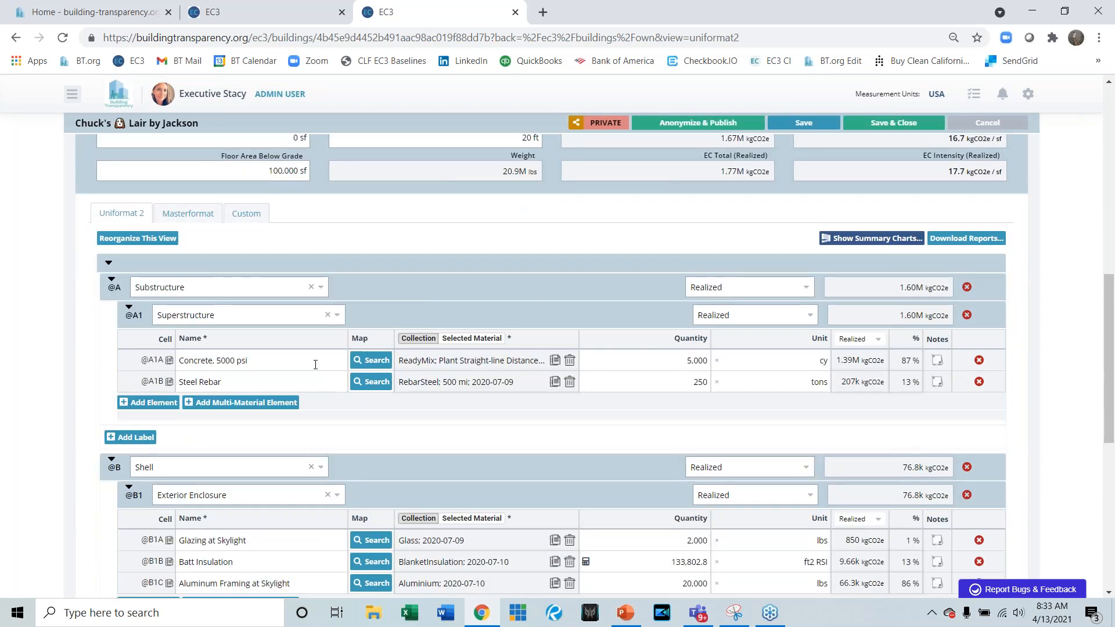
{"action": "left_click", "coordinate": [620, 359]}
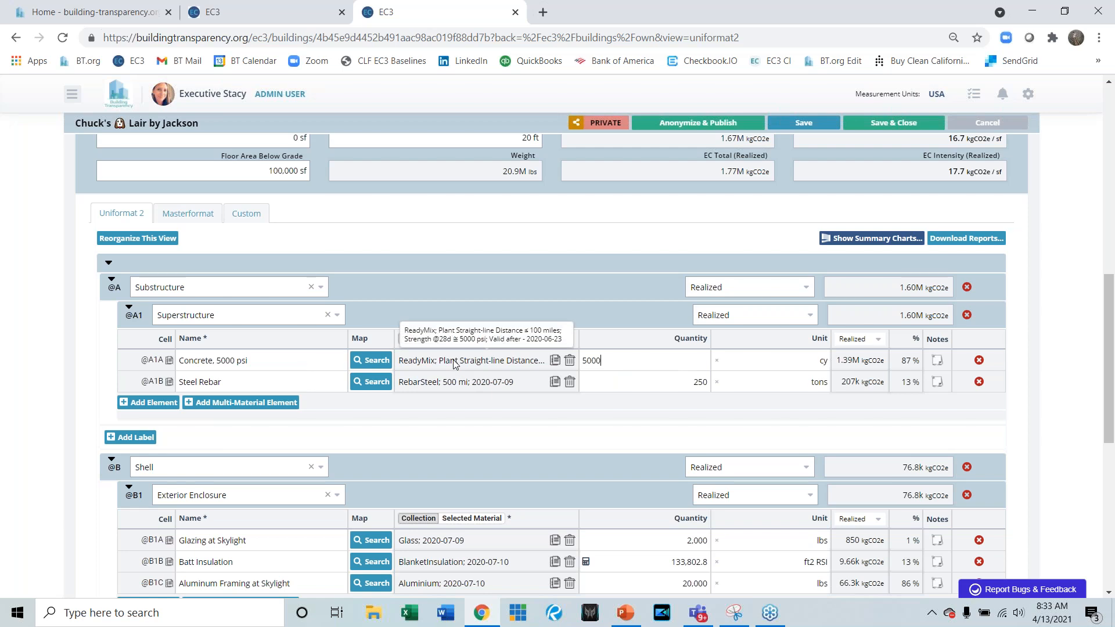
{"action": "left_click", "coordinate": [471, 338]}
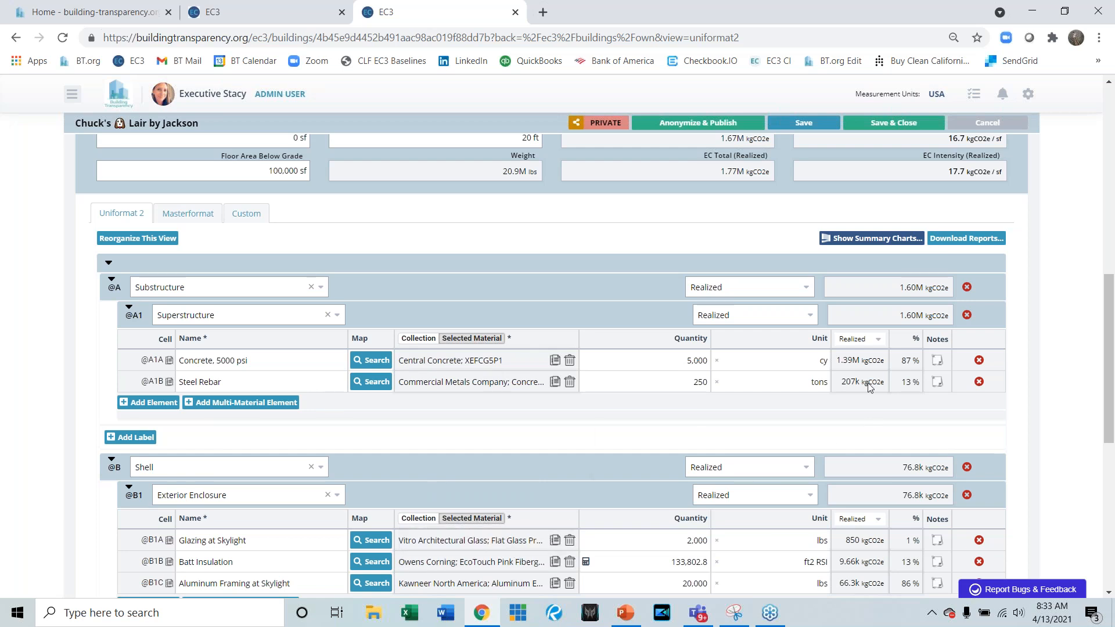
- View the project's Uniformat 2 GWP Sankey summary chart and check the downloadable report options
{"action": "left_click", "coordinate": [871, 238]}
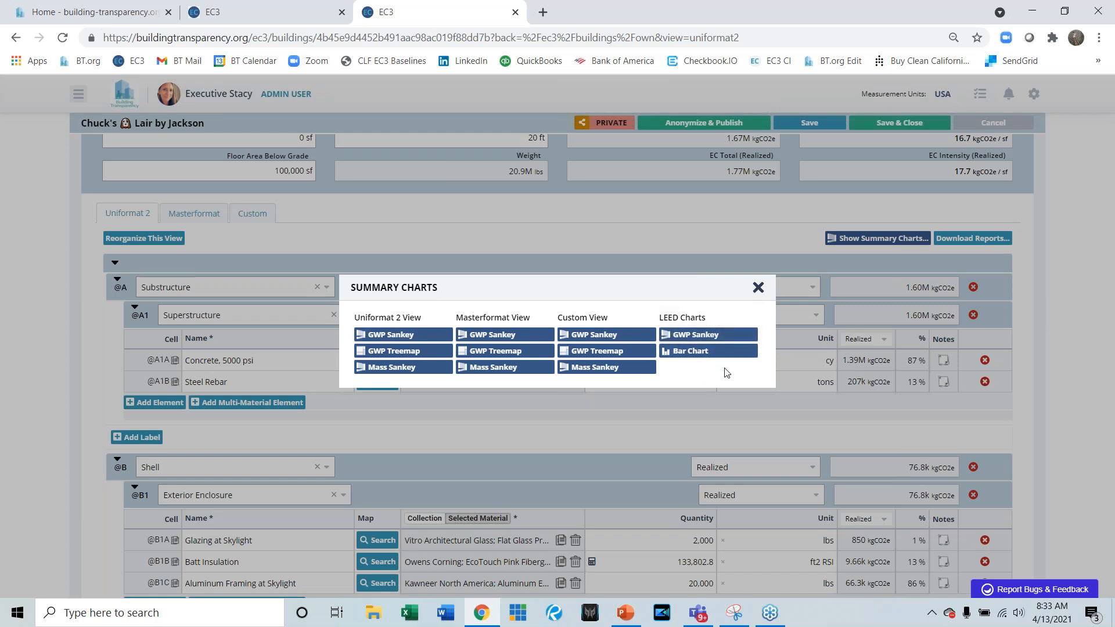
{"action": "left_click", "coordinate": [401, 336]}
{"action": "mouse_move", "coordinate": [144, 318]}
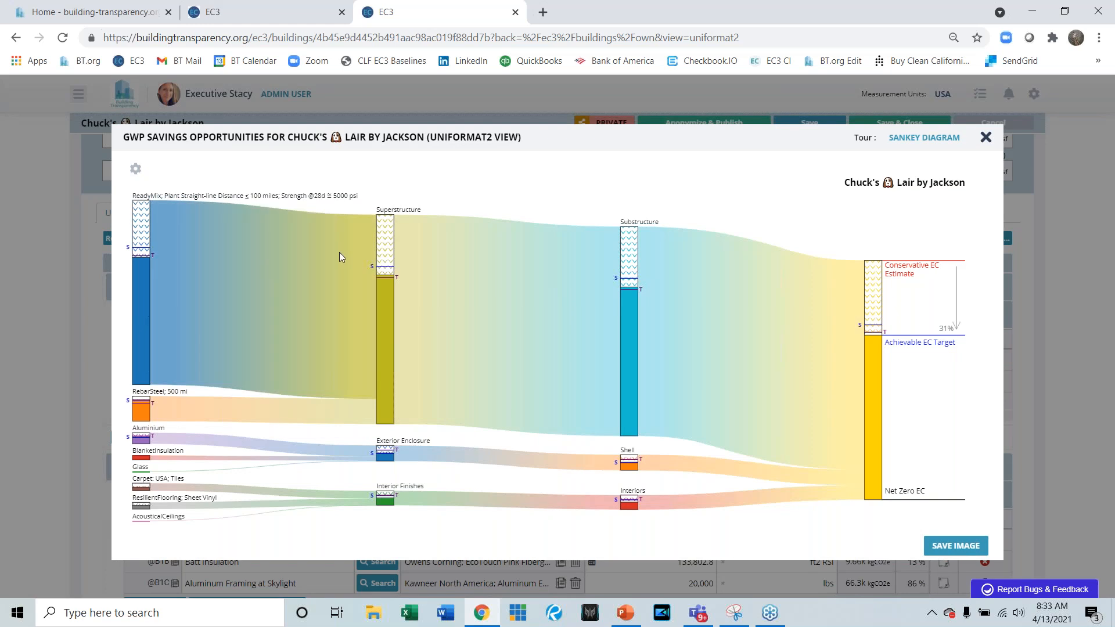
{"action": "mouse_move", "coordinate": [384, 261]}
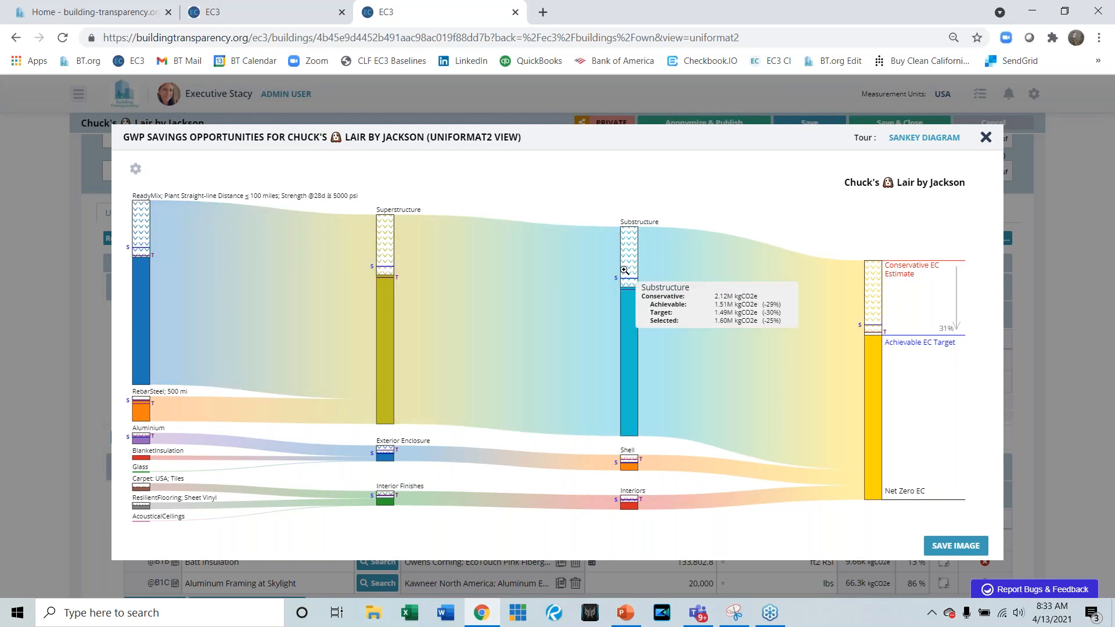
{"action": "mouse_move", "coordinate": [878, 315]}
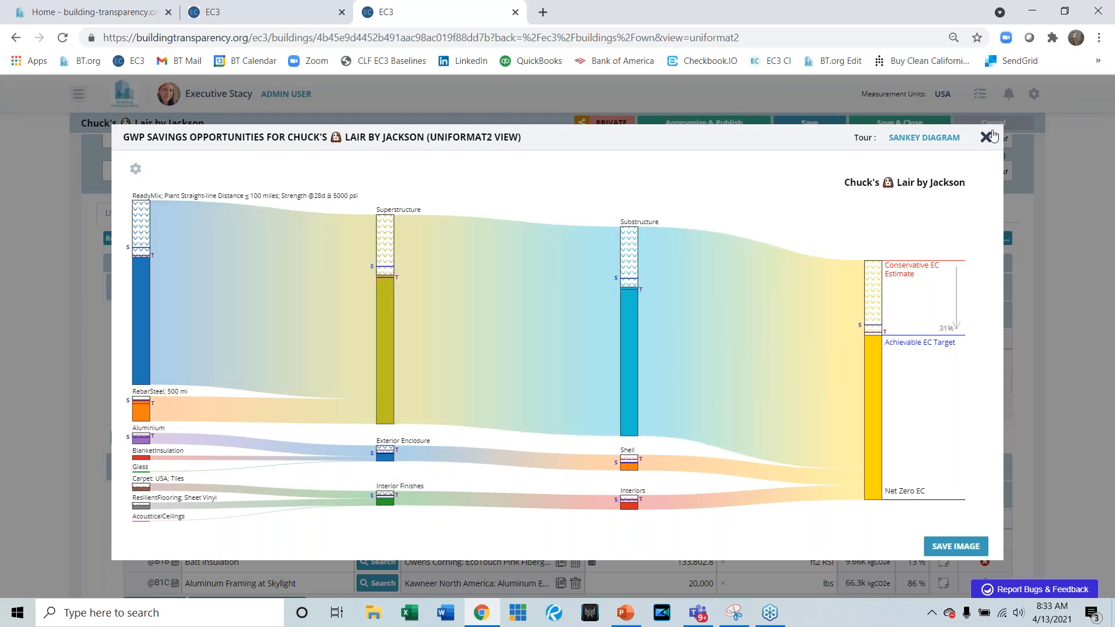
{"action": "left_click", "coordinate": [985, 137]}
{"action": "left_click", "coordinate": [758, 287]}
{"action": "left_click", "coordinate": [975, 239]}
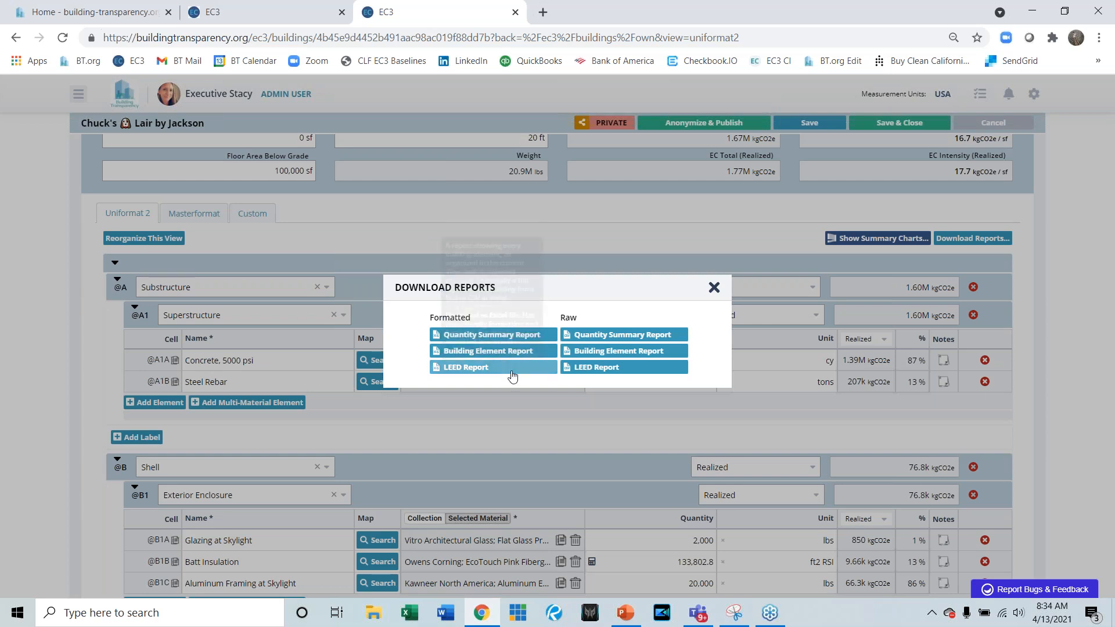
{"action": "left_click", "coordinate": [714, 287]}
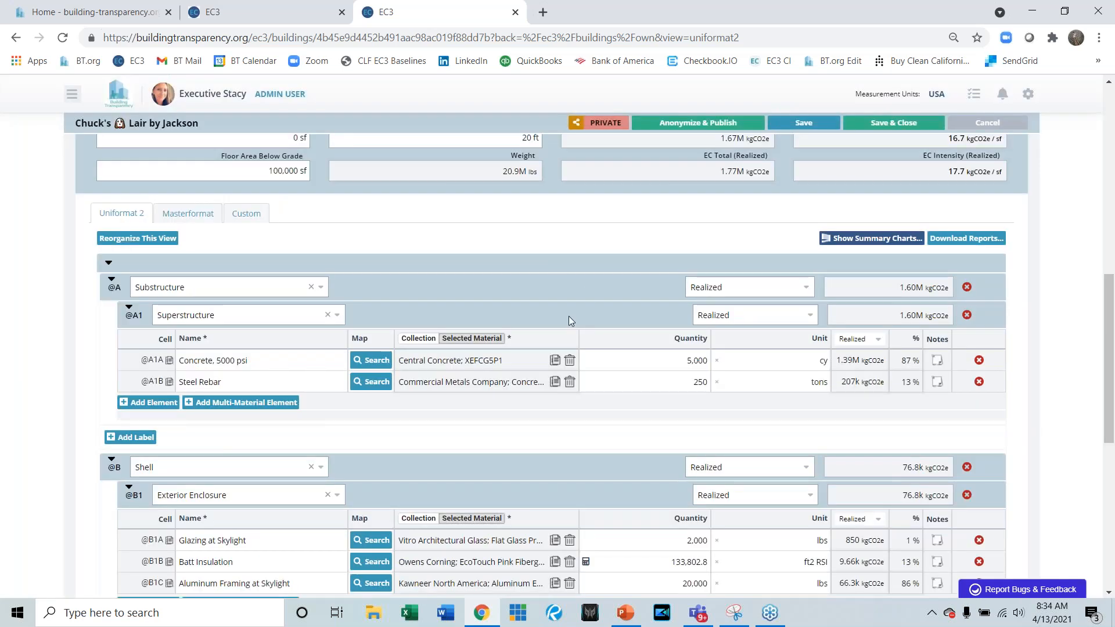
- Set the electricity source to WECC California under Embodied vs Operating and view the embodied versus operating carbon chart
{"action": "left_click", "coordinate": [73, 95]}
{"action": "left_click_drag", "start_coordinate": [1112, 431], "coordinate": [1109, 322]}
{"action": "left_click", "coordinate": [349, 371]}
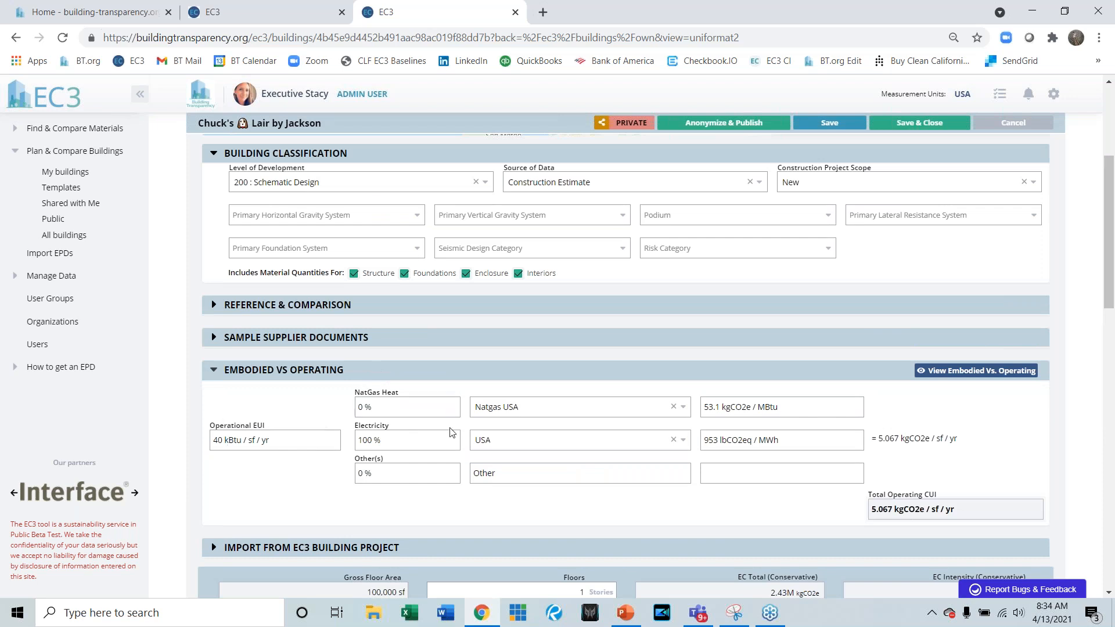
{"action": "left_click", "coordinate": [683, 441]}
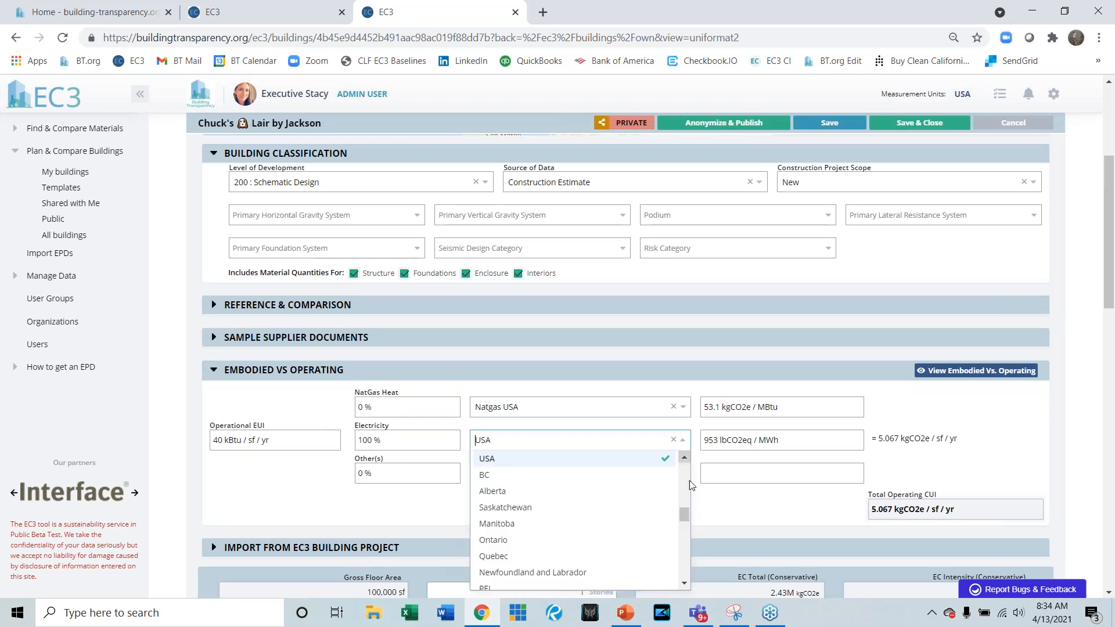
{"action": "left_click_drag", "start_coordinate": [685, 516], "coordinate": [680, 476]}
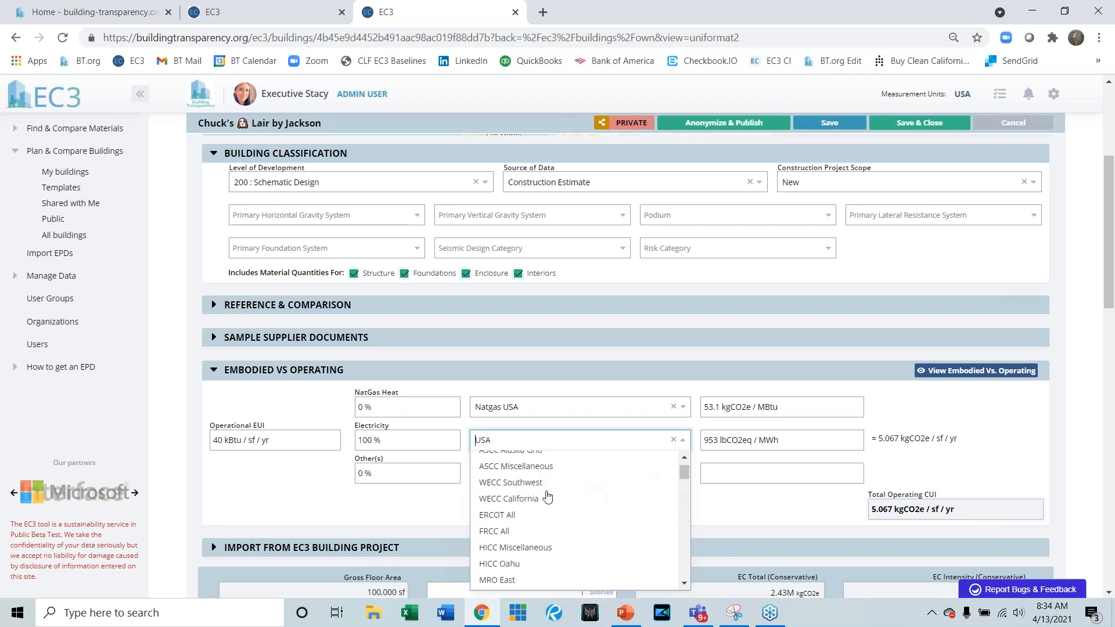
{"action": "left_click", "coordinate": [522, 498]}
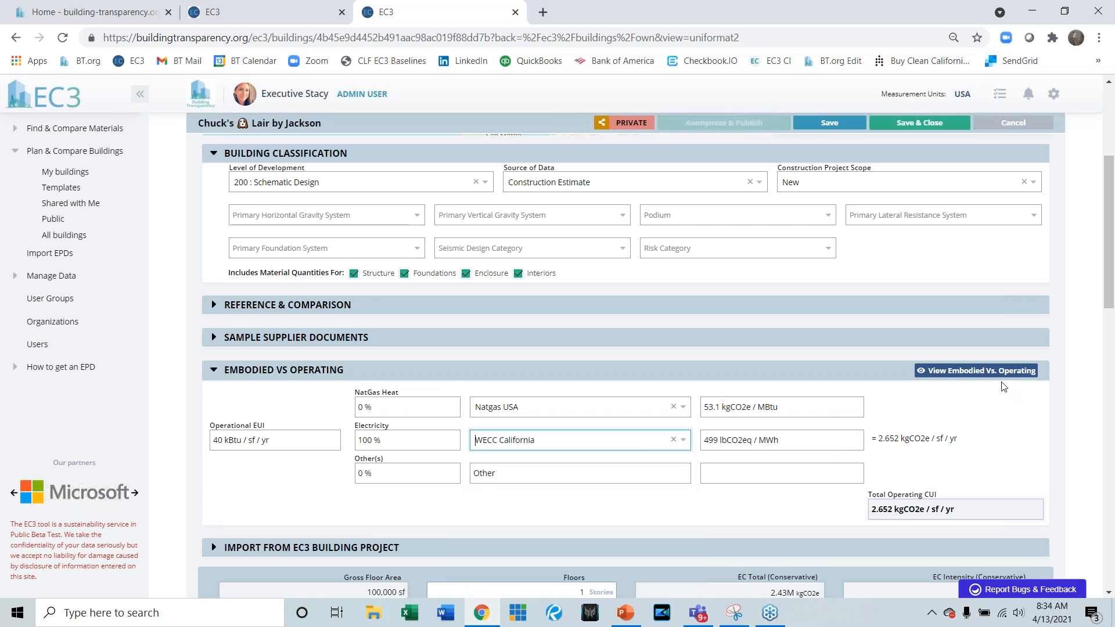
{"action": "left_click", "coordinate": [988, 372]}
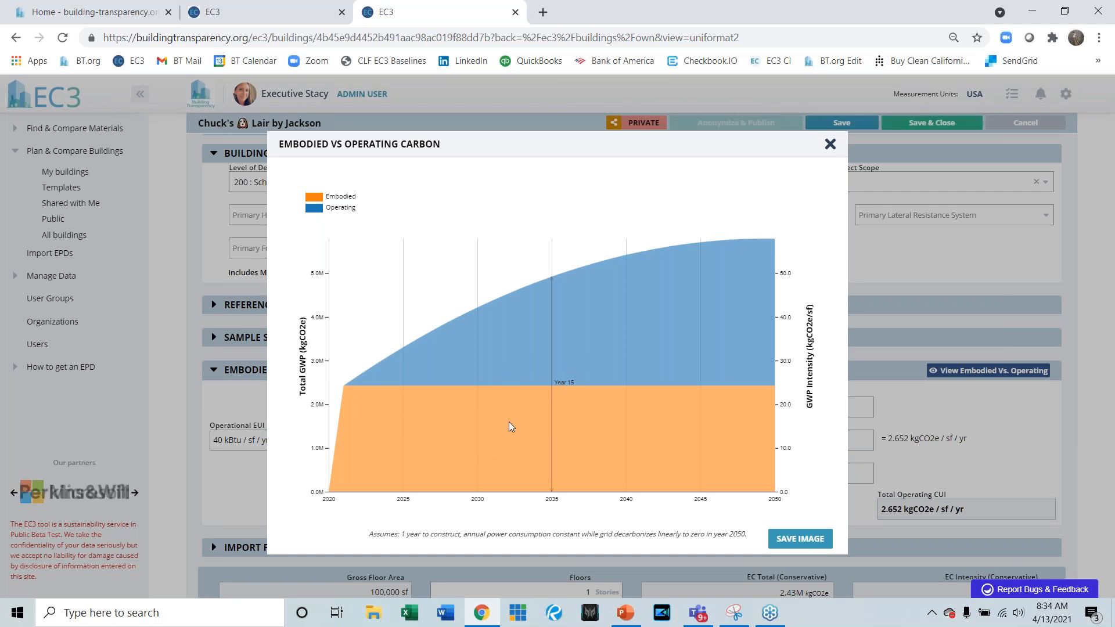
{"action": "left_click", "coordinate": [831, 143]}
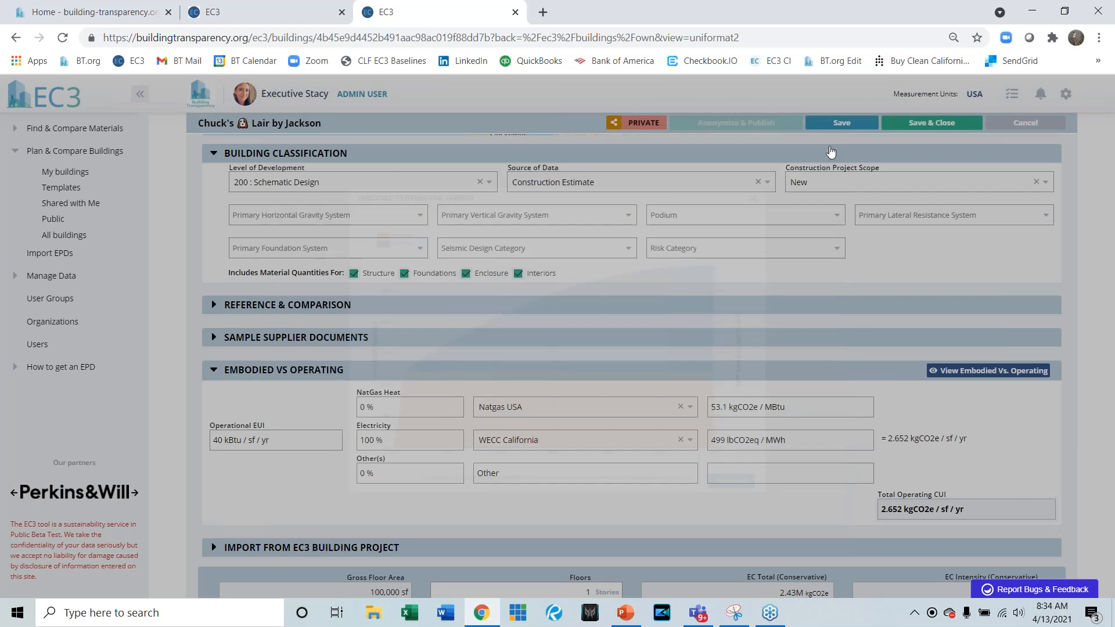
- Switch to PowerPoint and start the slide show from slide 54 on low embodied carbon procurement
{"action": "left_click", "coordinate": [626, 612]}
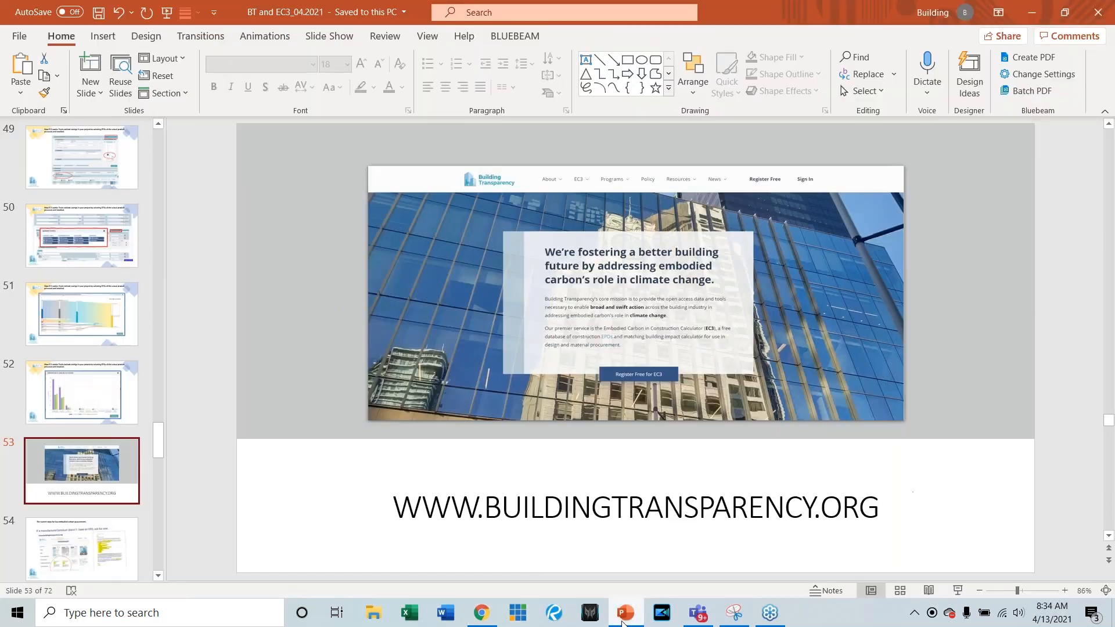
{"action": "left_click_drag", "start_coordinate": [158, 430], "coordinate": [161, 442]}
{"action": "left_click", "coordinate": [119, 394]}
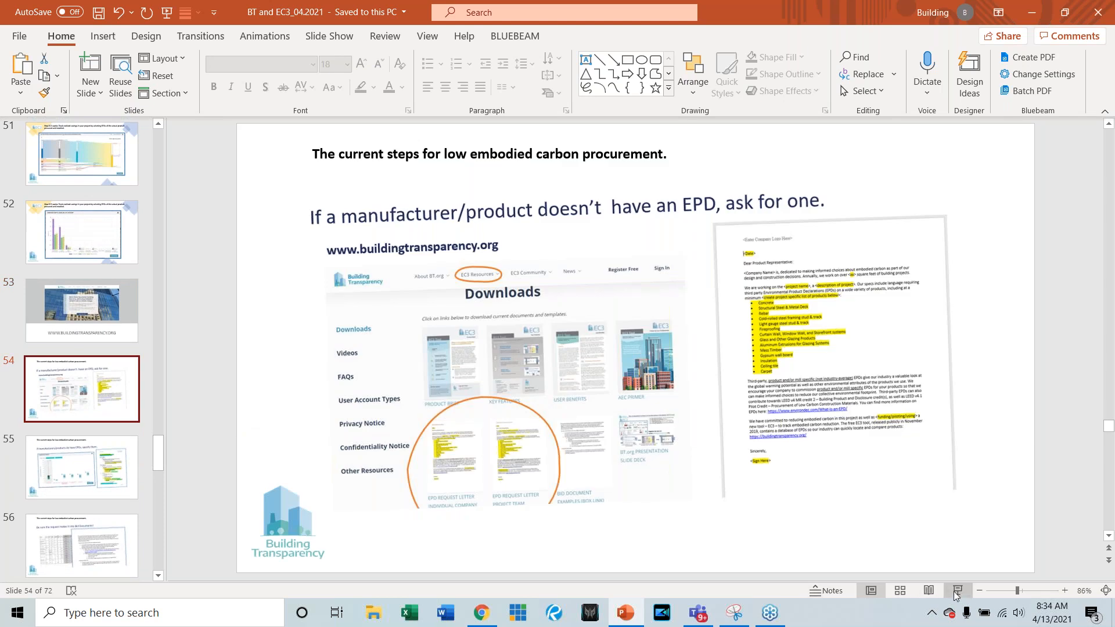
{"action": "left_click", "coordinate": [958, 591]}
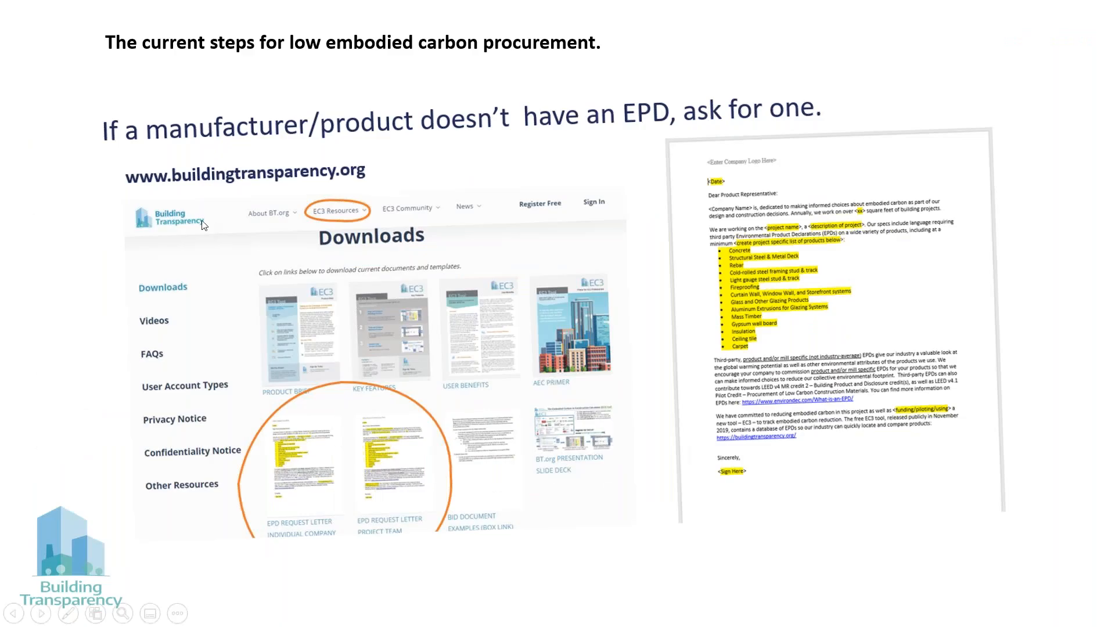
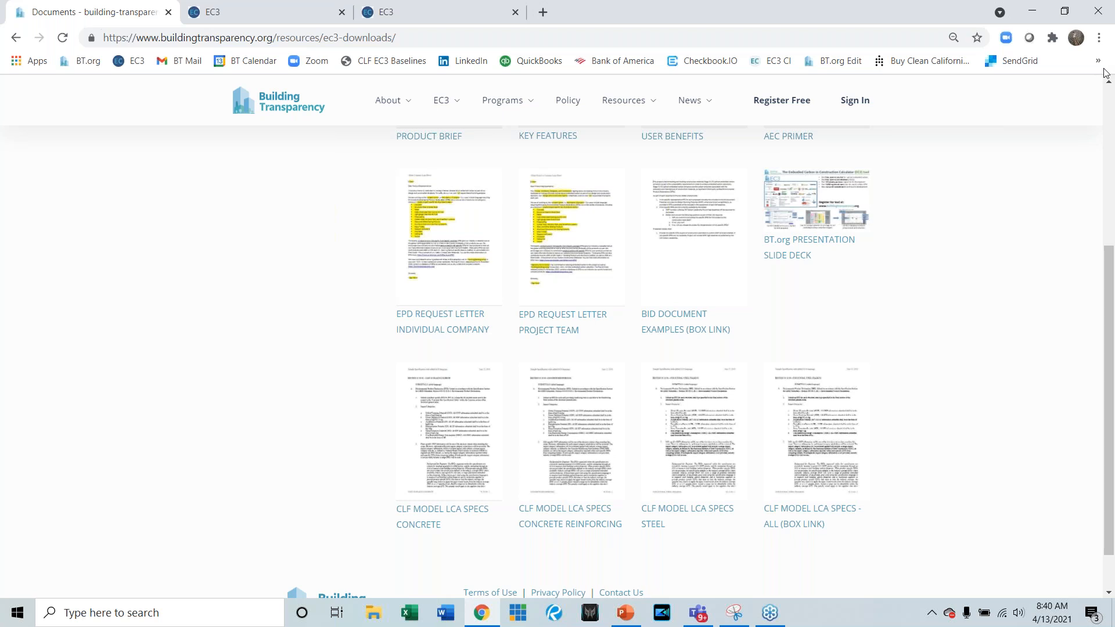
{"action": "left_click", "coordinate": [1106, 73]}
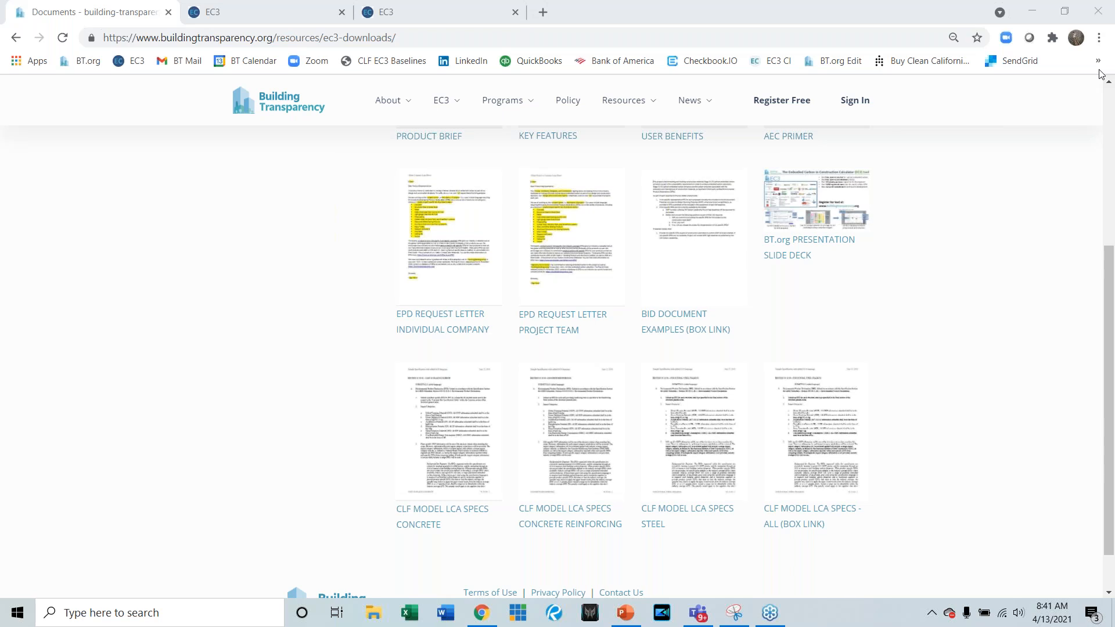
- Switch to the admin user's EC3 session, leave the building project without saving, and open the list of product EPDs
{"action": "left_click", "coordinate": [281, 10]}
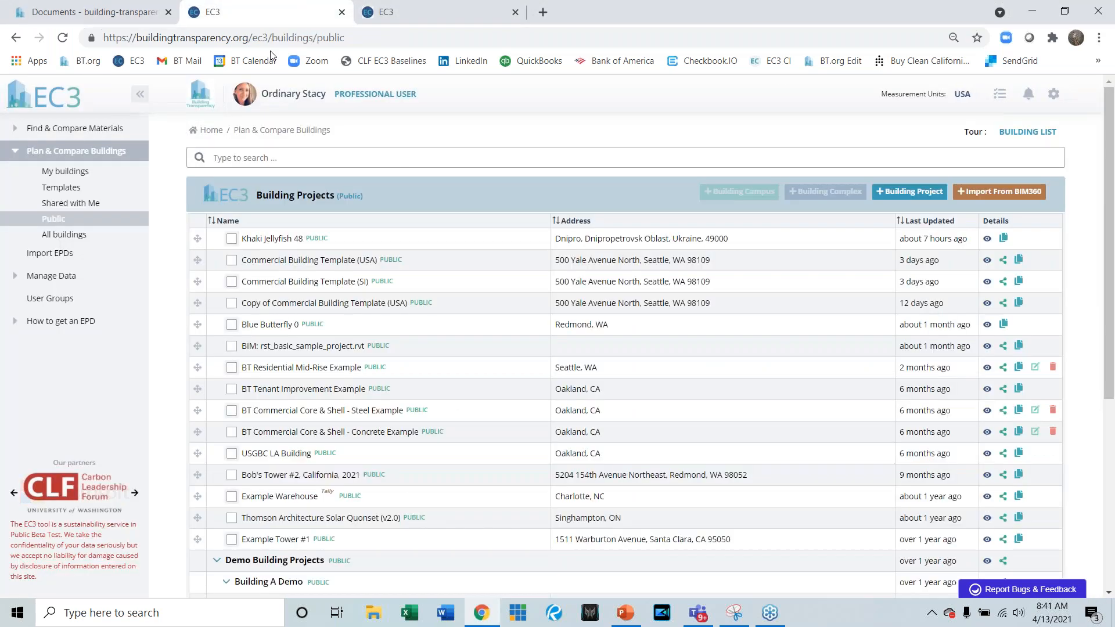
{"action": "key", "text": "ctrl+Tab"}
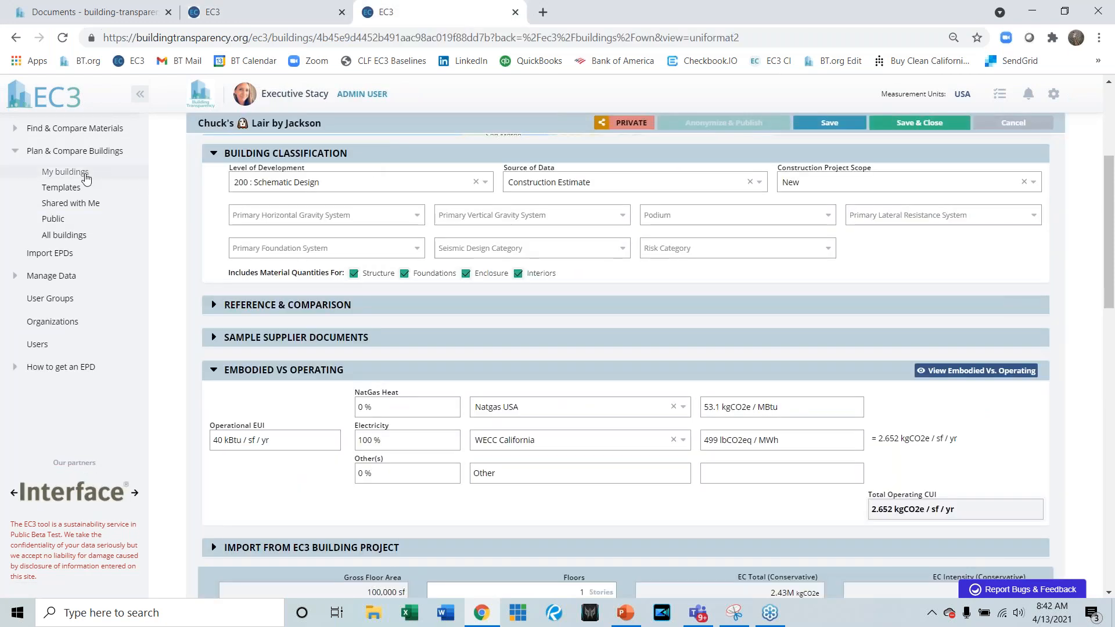
{"action": "left_click", "coordinate": [59, 274]}
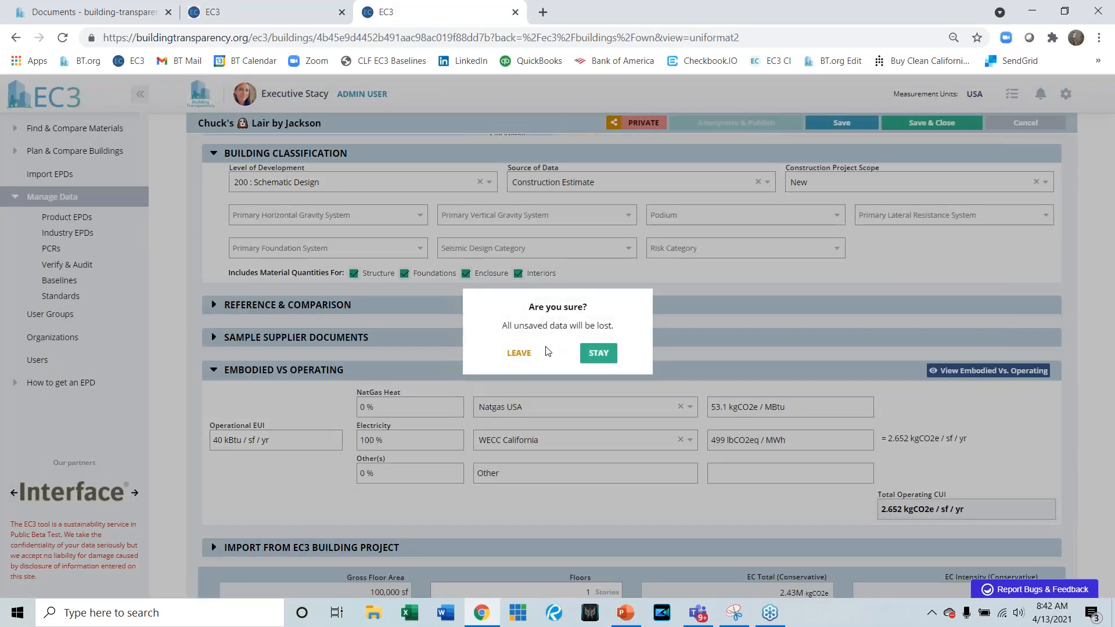
{"action": "left_click", "coordinate": [518, 352]}
{"action": "left_click", "coordinate": [91, 216]}
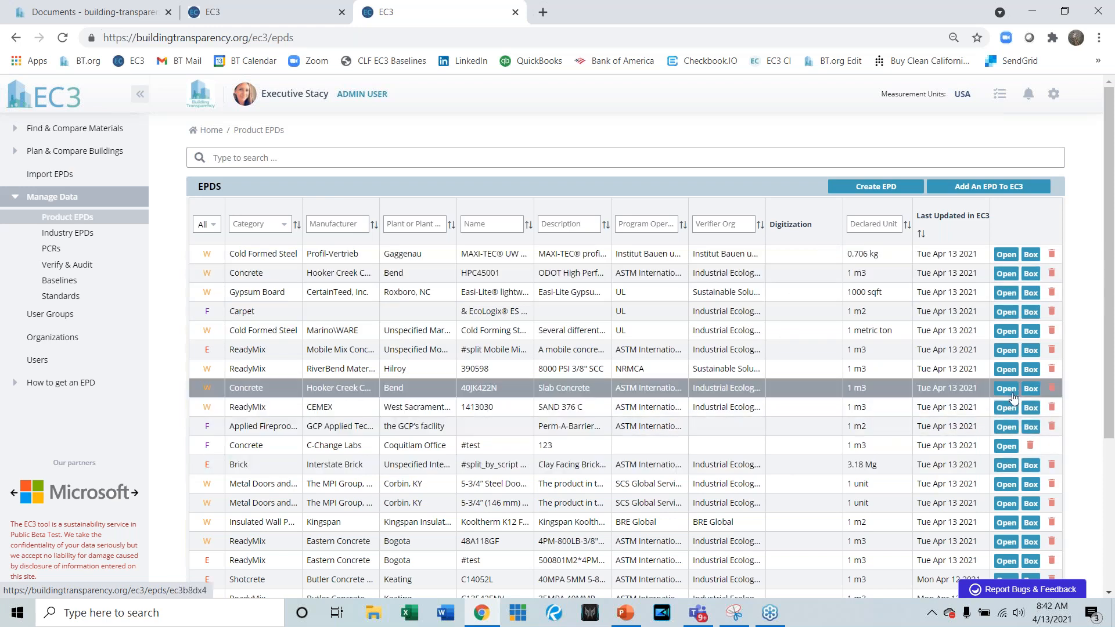
- Open the EcoLogix ES carpet tile EPD, review its QA errors, and return to the EC3 home page
{"action": "left_click", "coordinate": [1005, 313]}
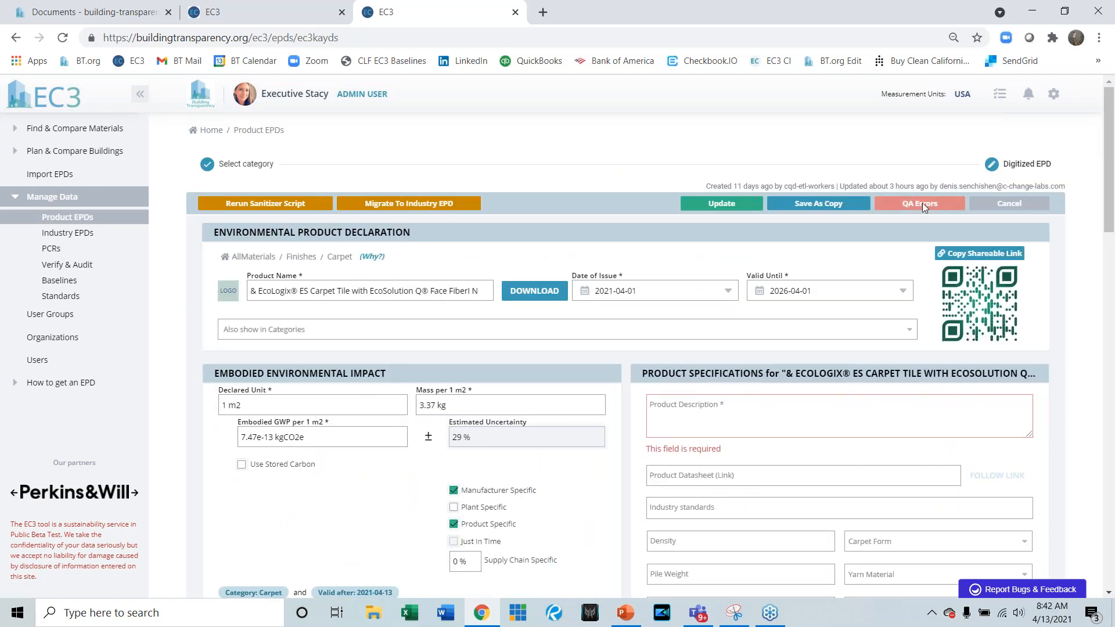
{"action": "left_click", "coordinate": [921, 203]}
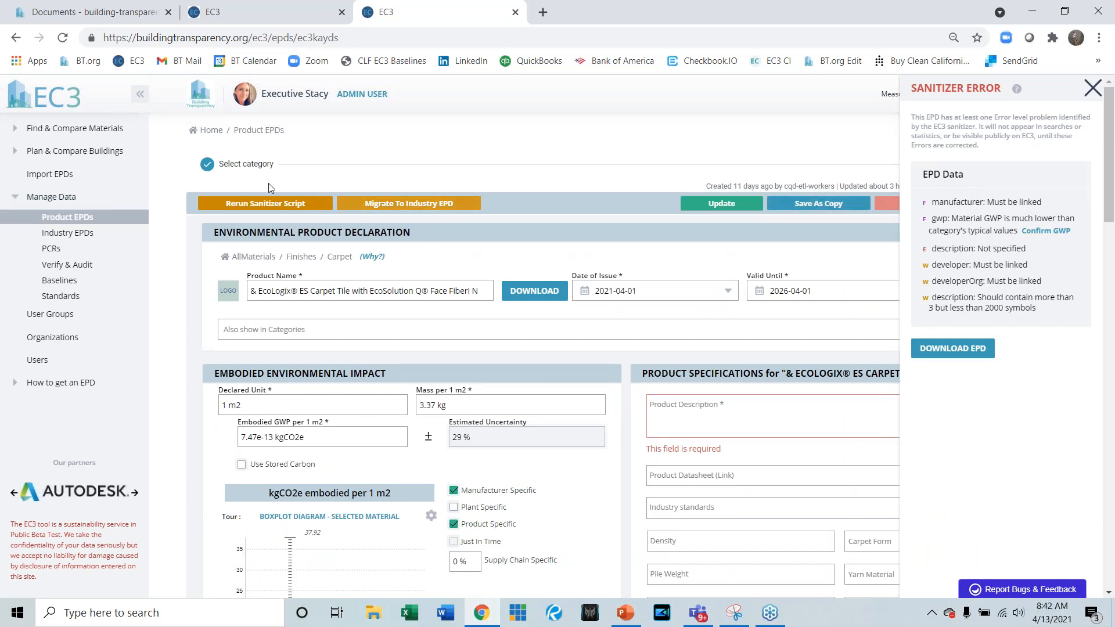
{"action": "left_click", "coordinate": [72, 102]}
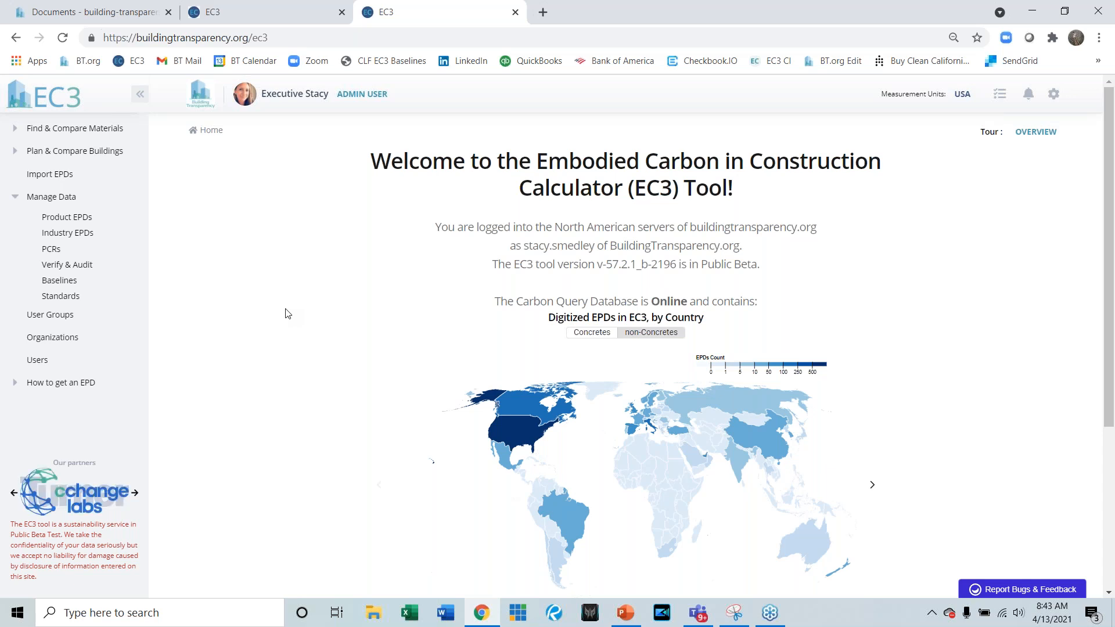
- Display the Find & Compare Materials categories in the admin session and in the professional user's session for comparison
{"action": "left_click", "coordinate": [19, 130]}
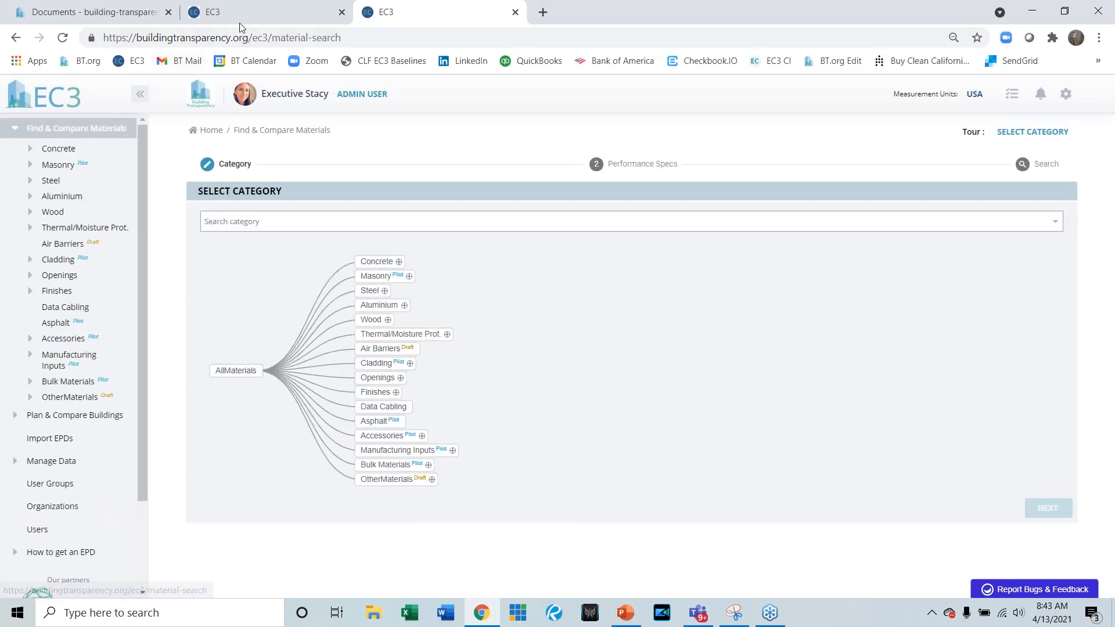
{"action": "left_click", "coordinate": [238, 13]}
{"action": "left_click", "coordinate": [51, 130]}
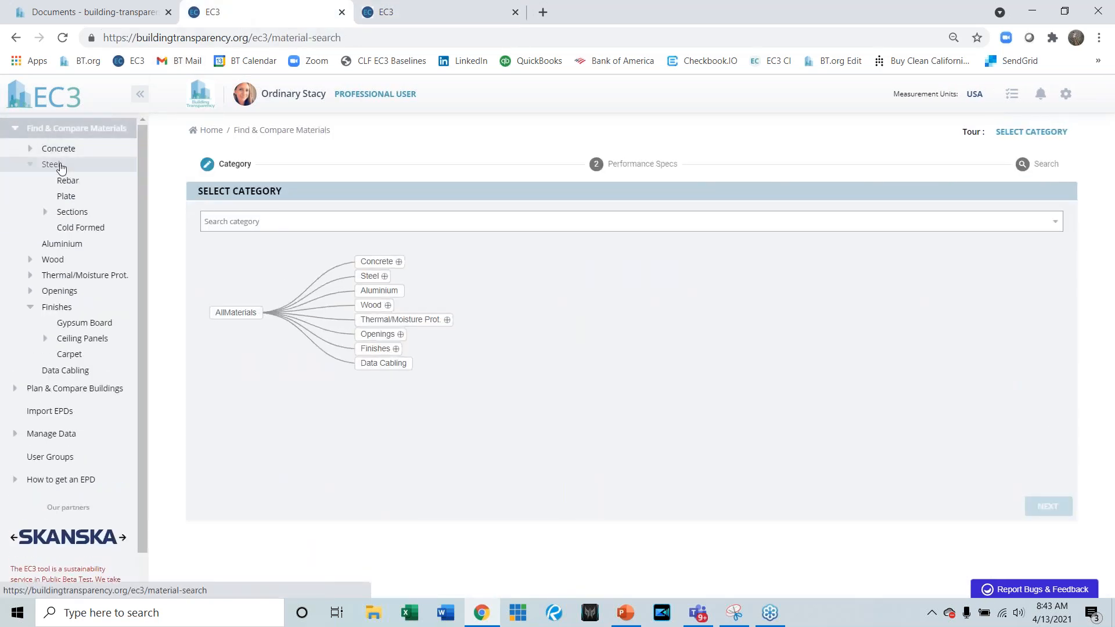
- Expand the wood subcategories, search for Mass Timber without added performance specifications, and view the product EPDs found
{"action": "left_click", "coordinate": [59, 258]}
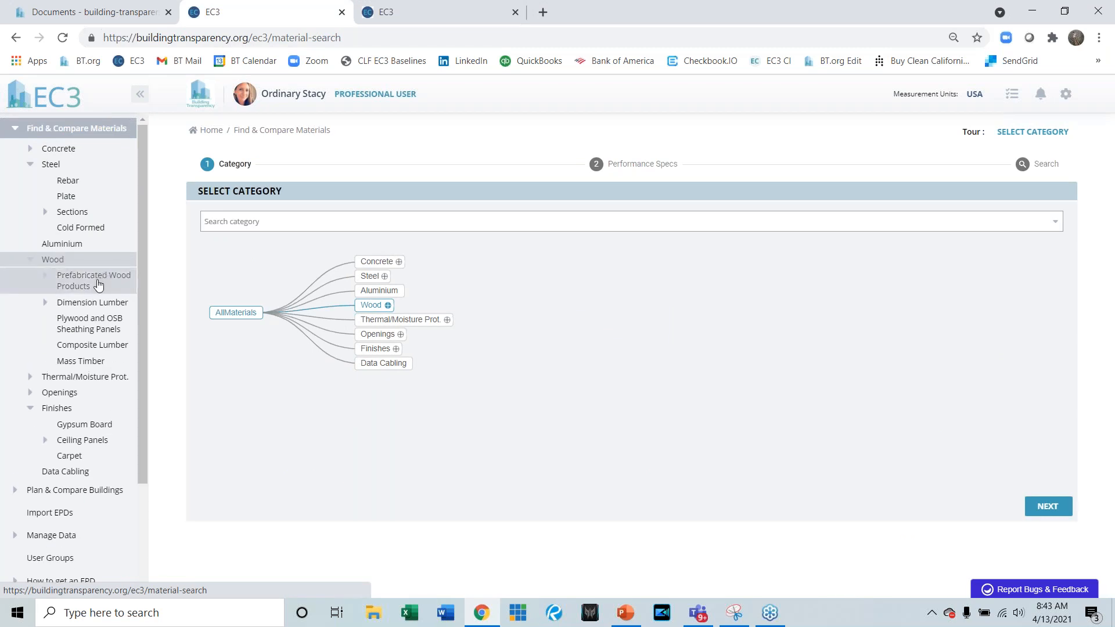
{"action": "left_click", "coordinate": [47, 282]}
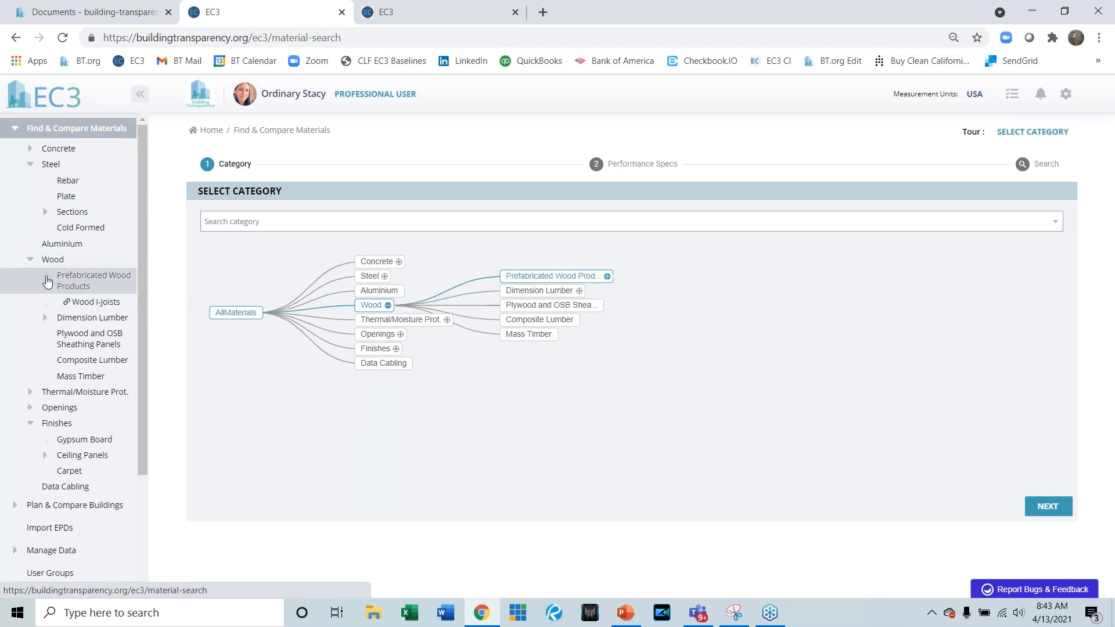
{"action": "left_click", "coordinate": [46, 319]}
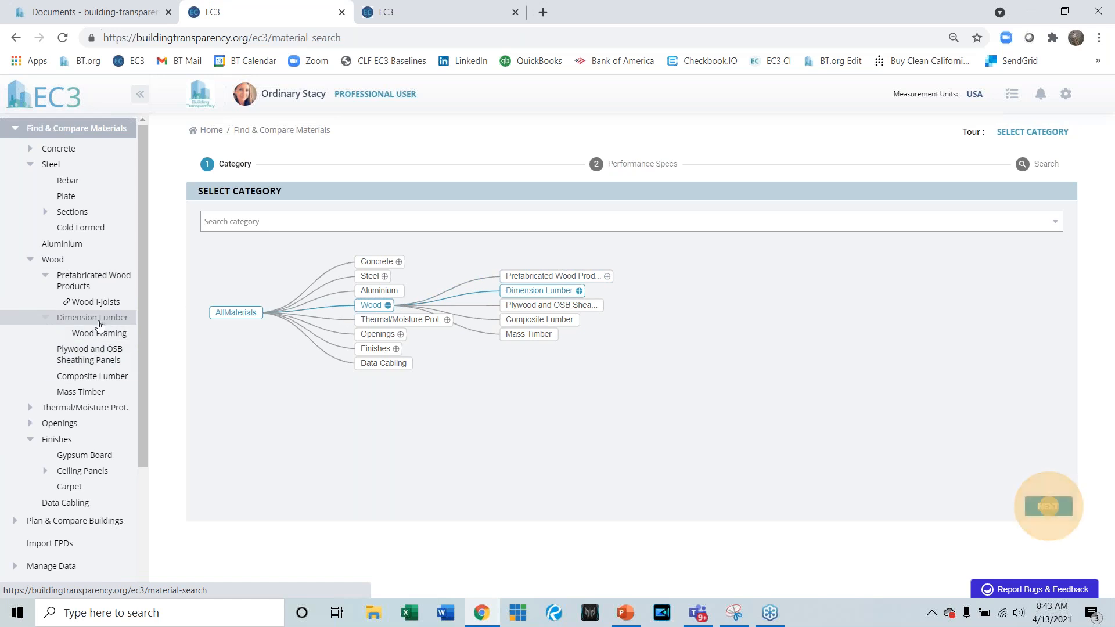
{"action": "left_click", "coordinate": [97, 399]}
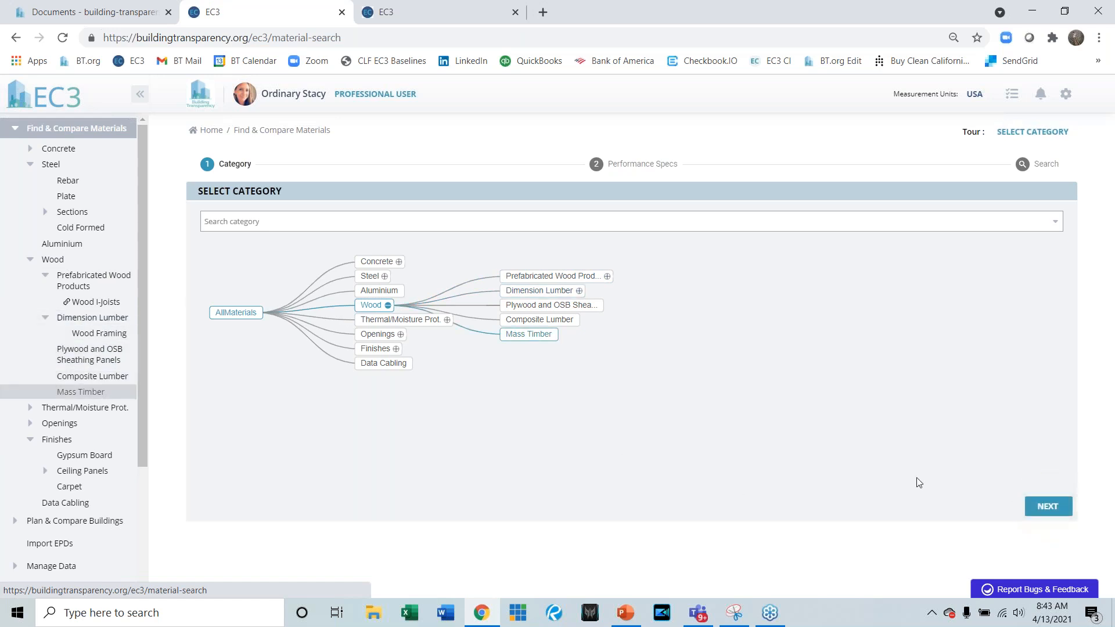
{"action": "left_click", "coordinate": [1040, 506]}
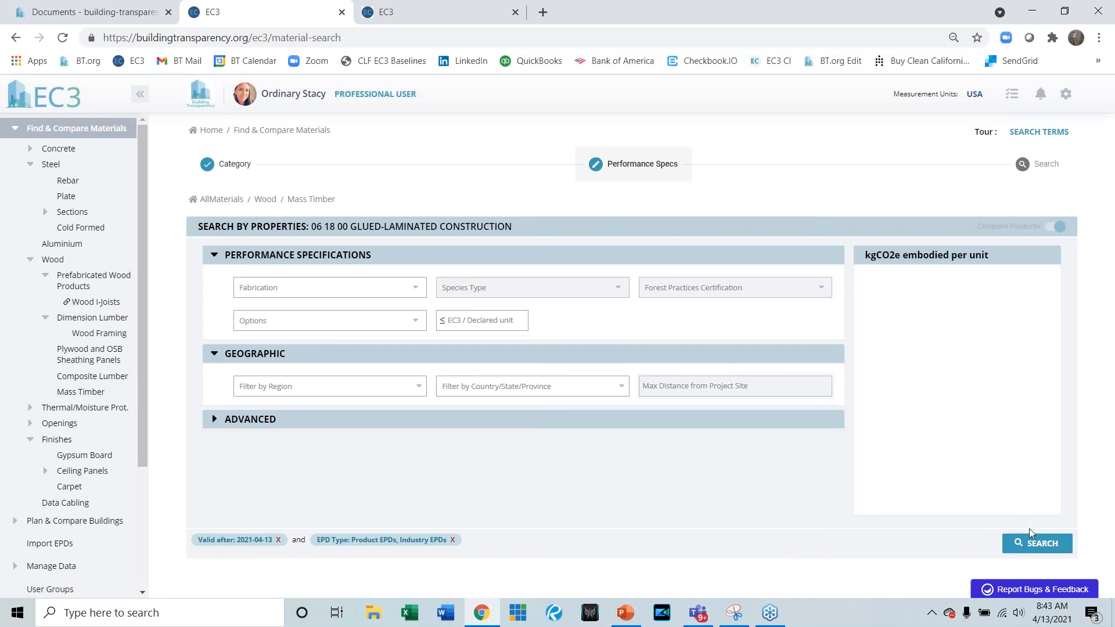
{"action": "left_click", "coordinate": [1028, 540]}
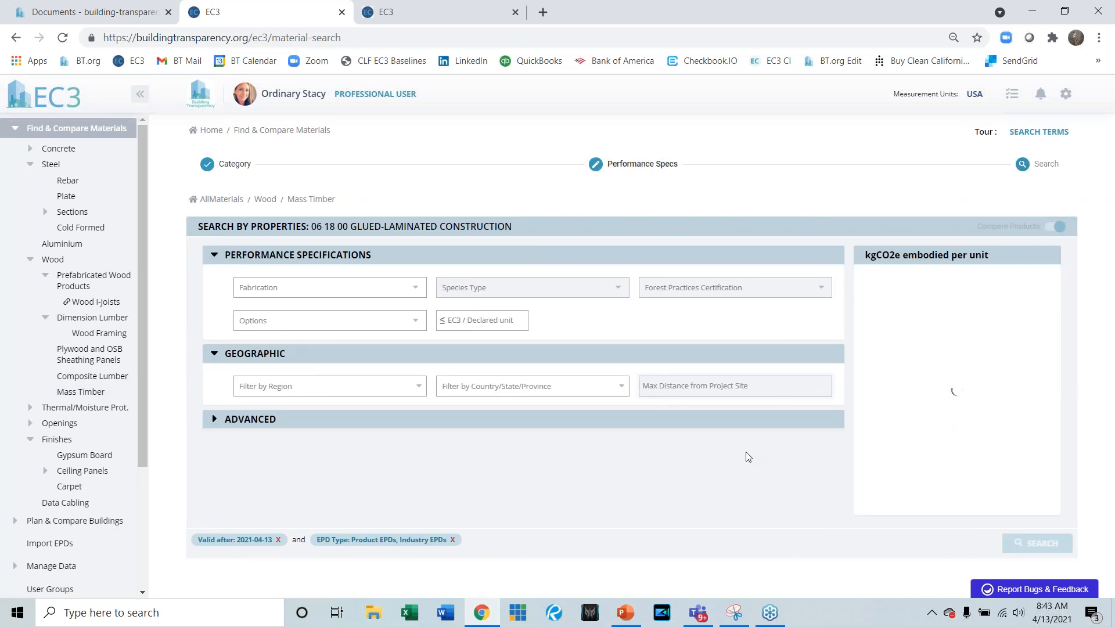
{"action": "left_click_drag", "start_coordinate": [1109, 328], "coordinate": [1111, 567]}
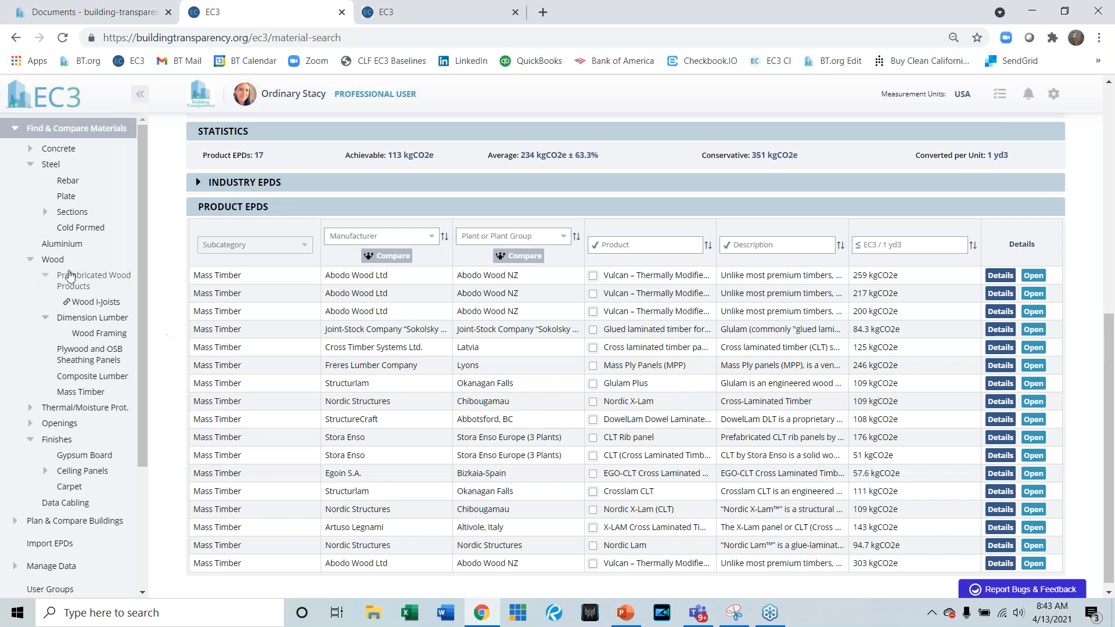
- Collapse the Wood category and return to the EC3 home page
{"action": "left_click", "coordinate": [33, 264]}
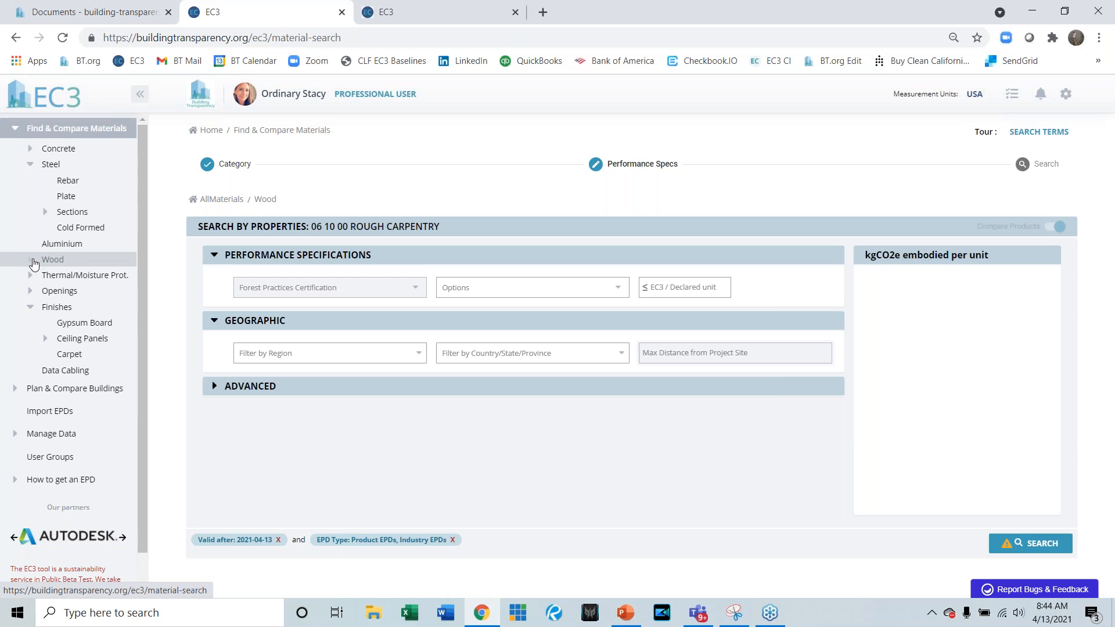
{"action": "left_click", "coordinate": [55, 105]}
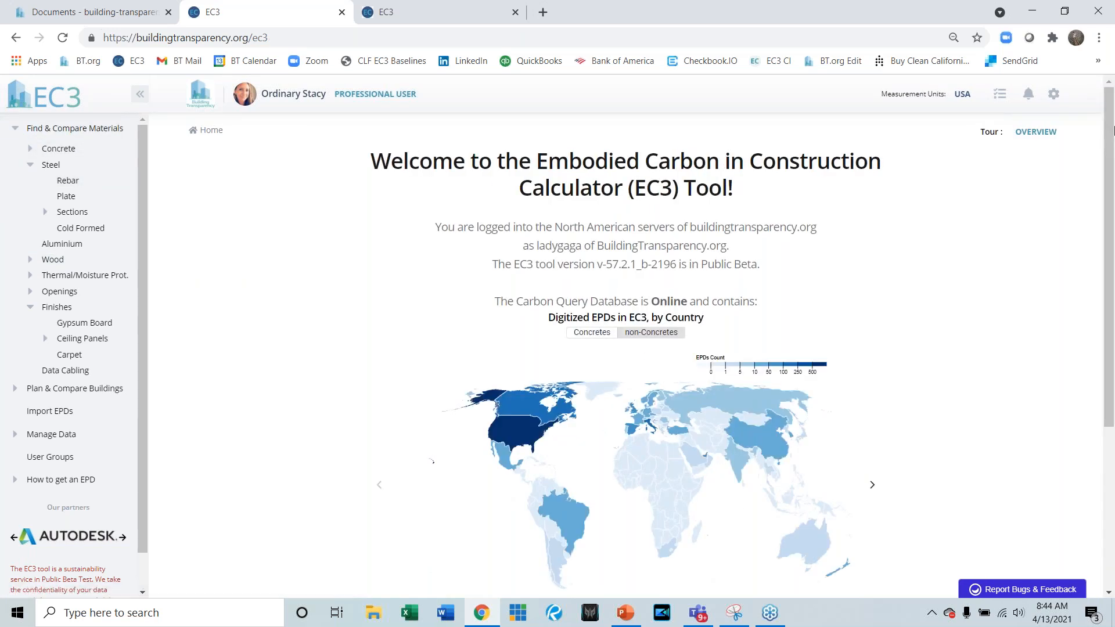
{"action": "left_click", "coordinate": [1104, 72]}
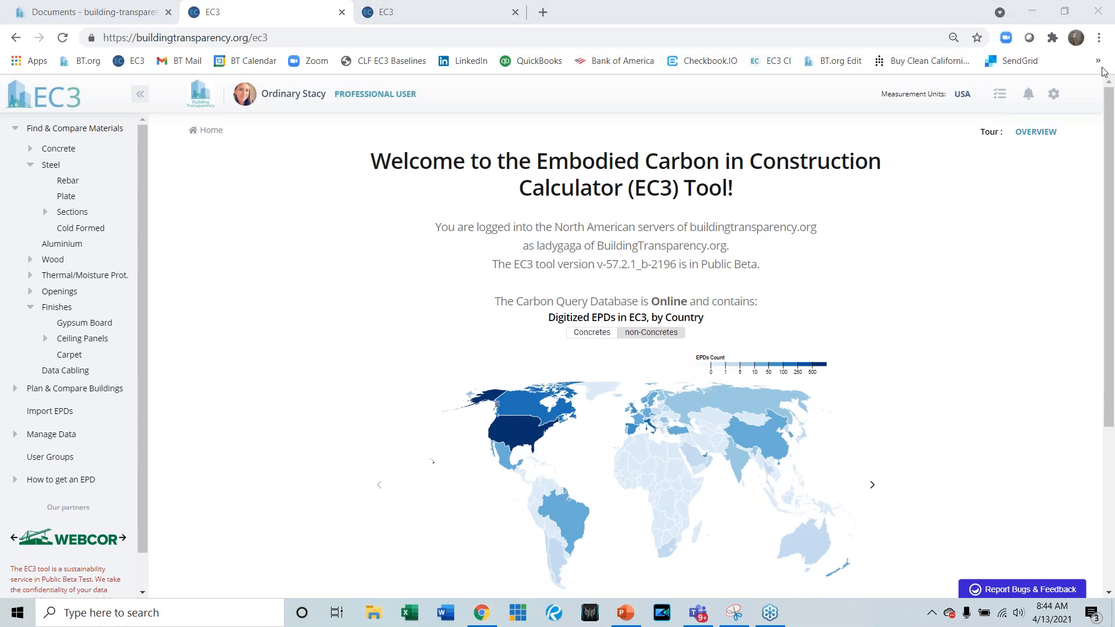